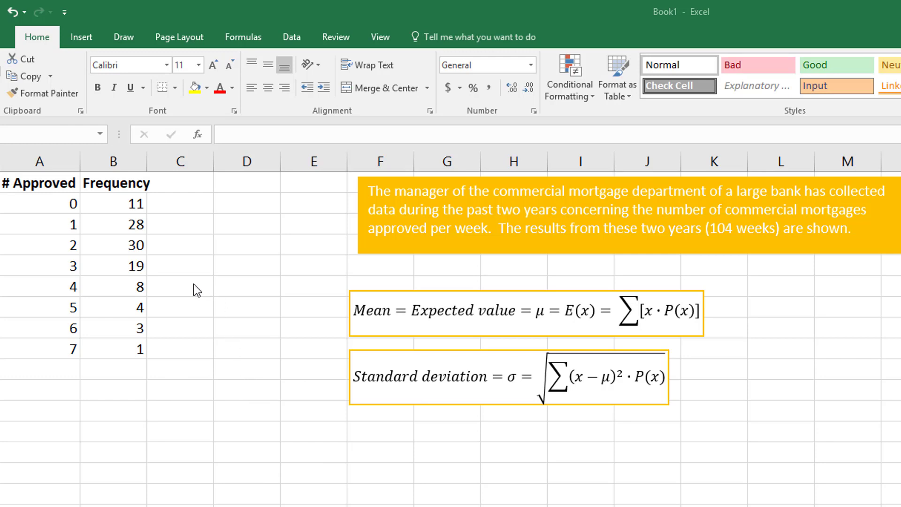
Total the frequencies with =SUM(B2:B9) in the cell beneath them, giving 104
{"action": "left_click", "coordinate": [187, 207]}
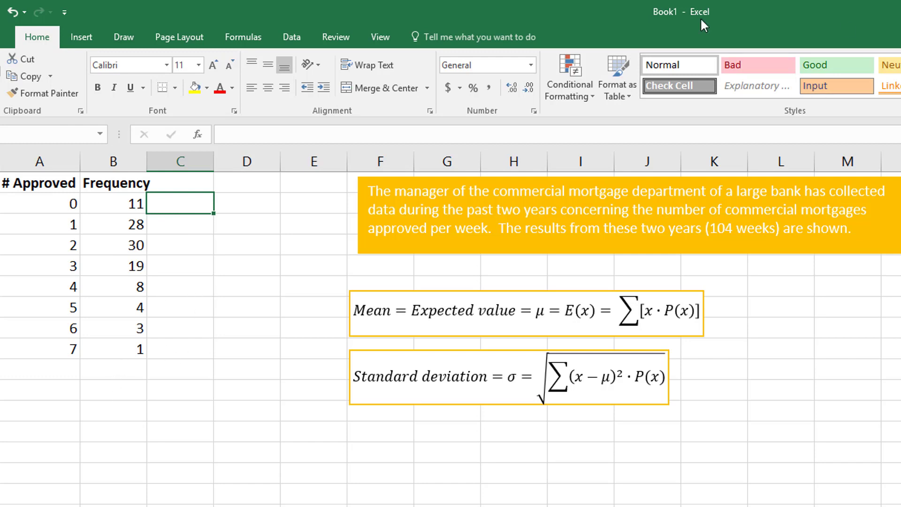
{"action": "left_click", "coordinate": [130, 389]}
{"action": "type", "text": "=sum("}
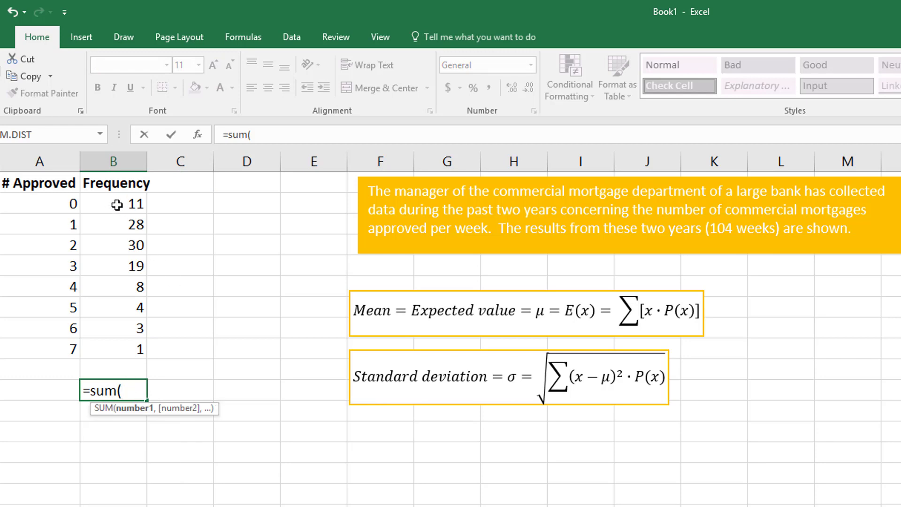
{"action": "left_click_drag", "start_coordinate": [117, 202], "coordinate": [117, 349]}
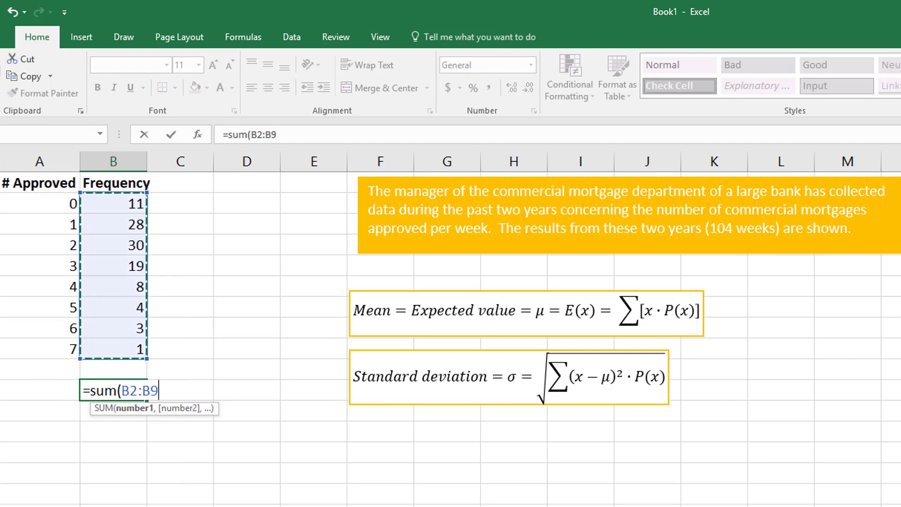
{"action": "type", "text": ")"}
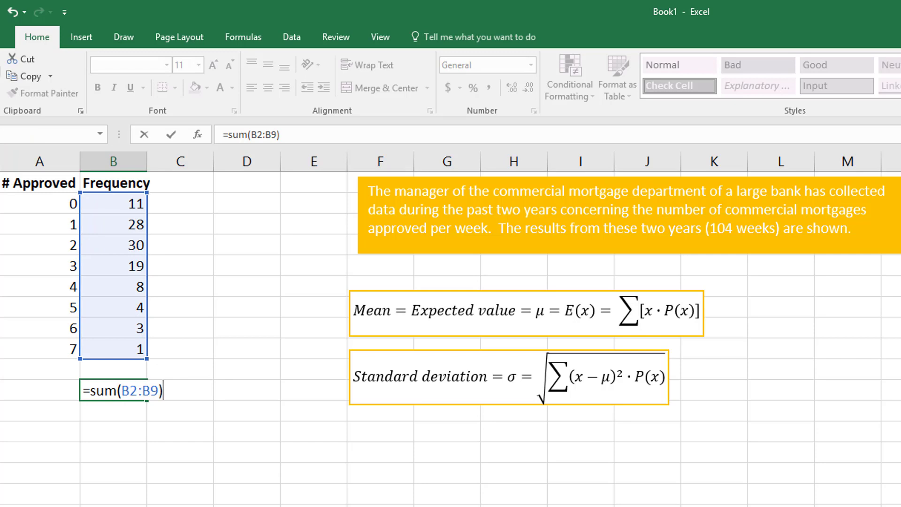
{"action": "key", "text": "Return"}
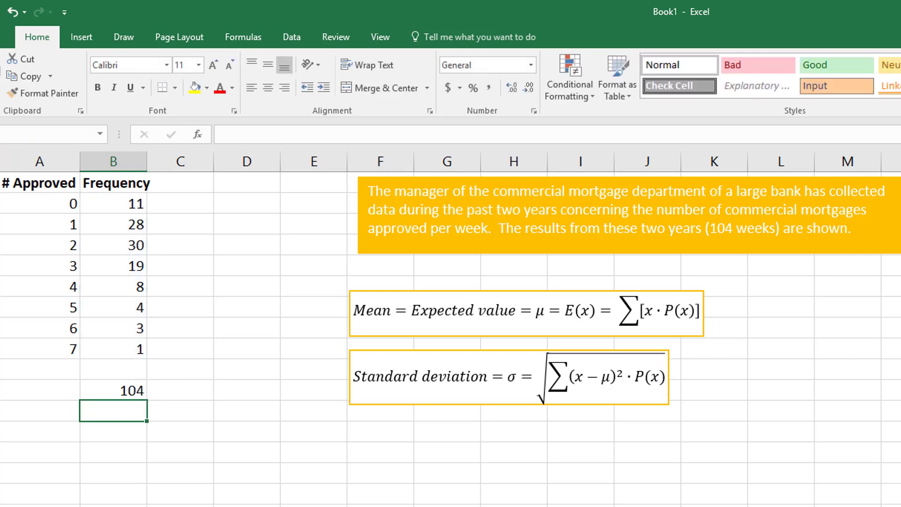
{"action": "left_click", "coordinate": [111, 390]}
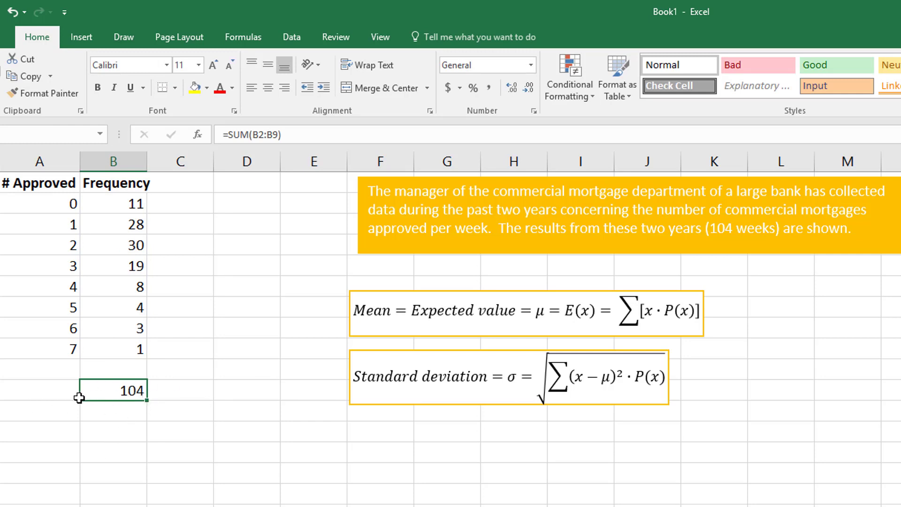
Give column C the header P(x)
{"action": "left_click", "coordinate": [183, 182]}
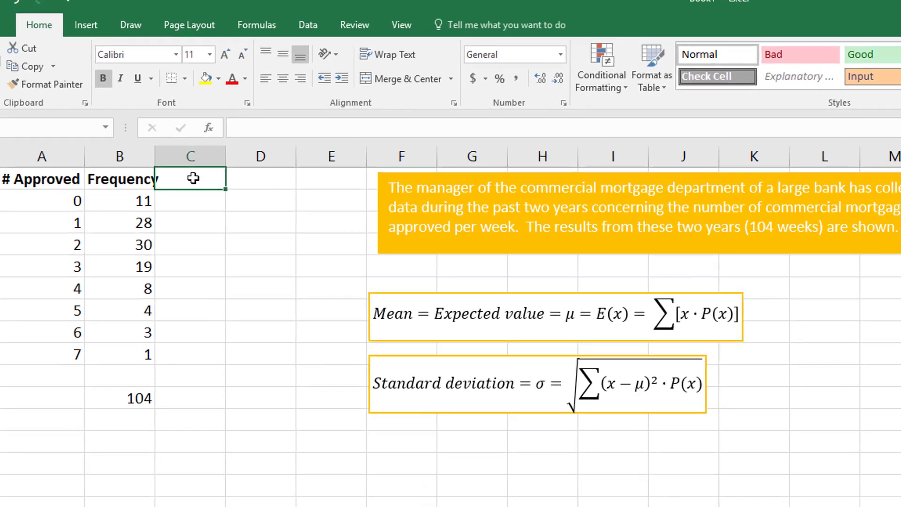
{"action": "type", "text": "P(x)"}
{"action": "key", "text": "Return"}
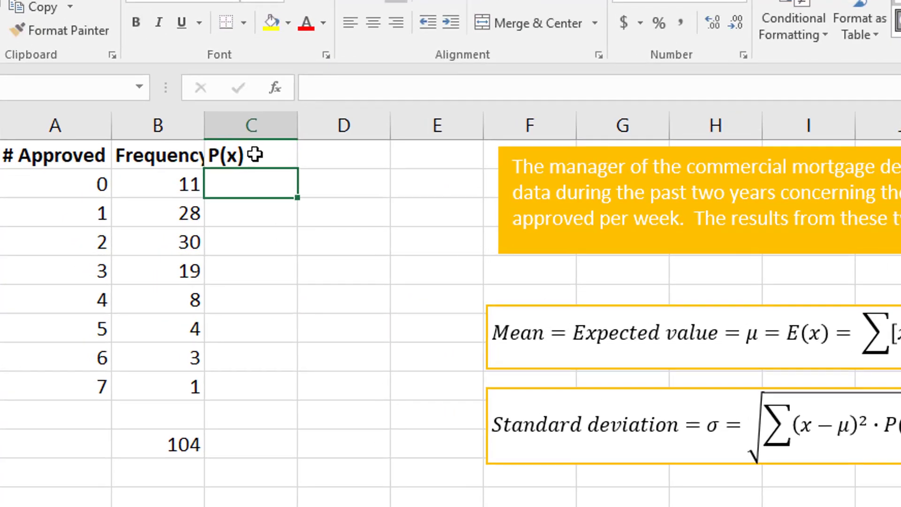
{"action": "left_click", "coordinate": [60, 181]}
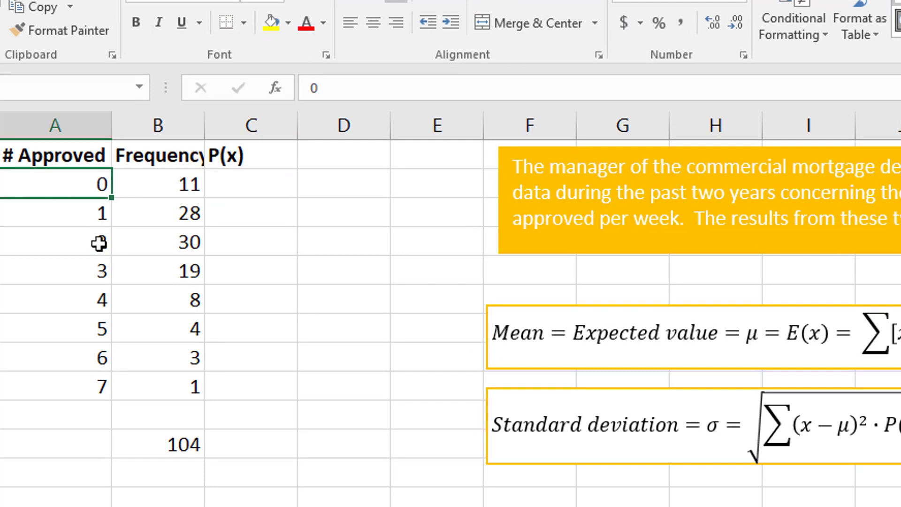
{"action": "left_click", "coordinate": [86, 206]}
Enter =B2/$B$11 in C2, giving the first probability 0.10577
{"action": "left_click", "coordinate": [244, 185]}
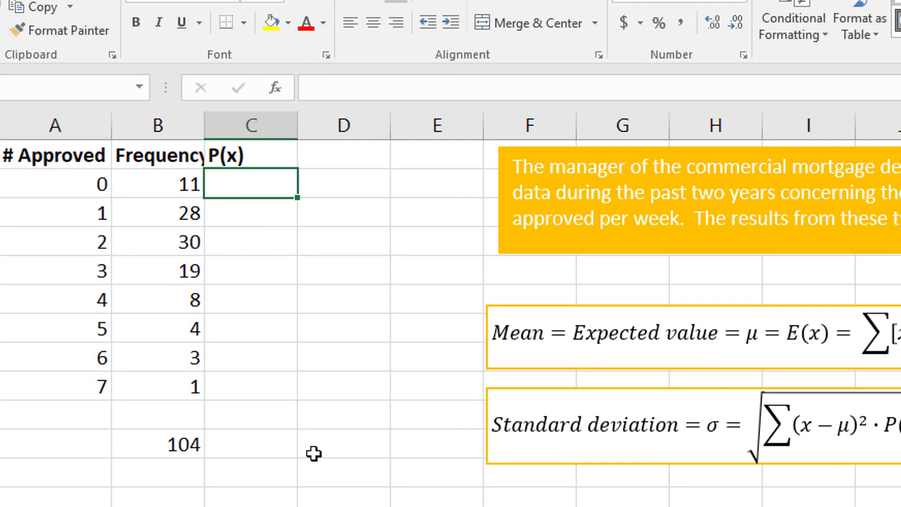
{"action": "type", "text": "="}
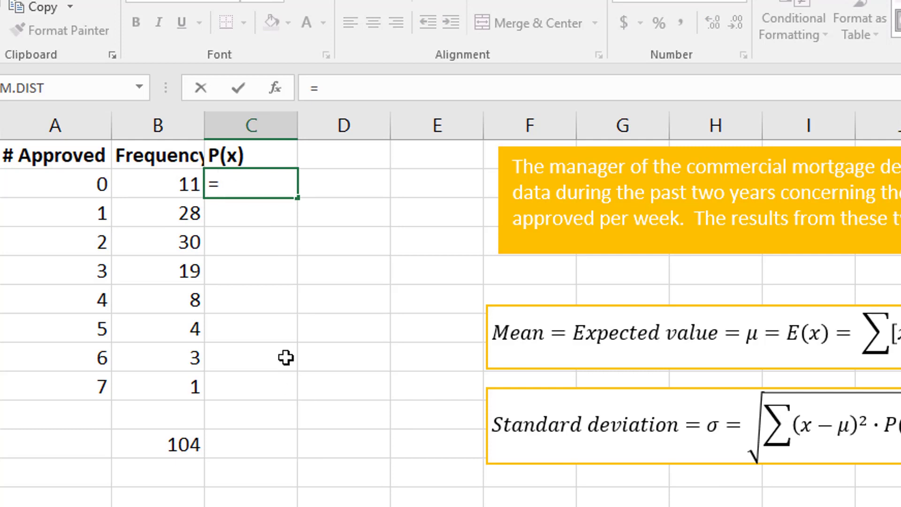
{"action": "left_click", "coordinate": [160, 174]}
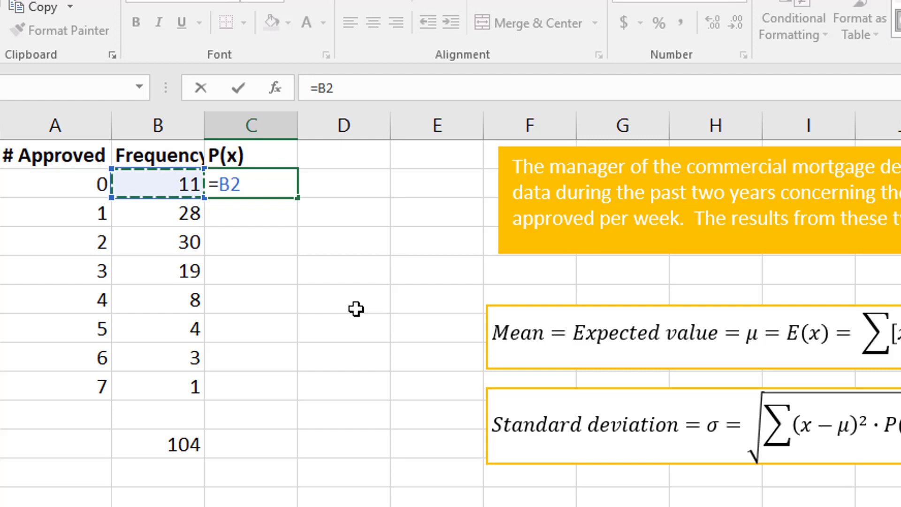
{"action": "type", "text": "/"}
{"action": "left_click", "coordinate": [159, 441]}
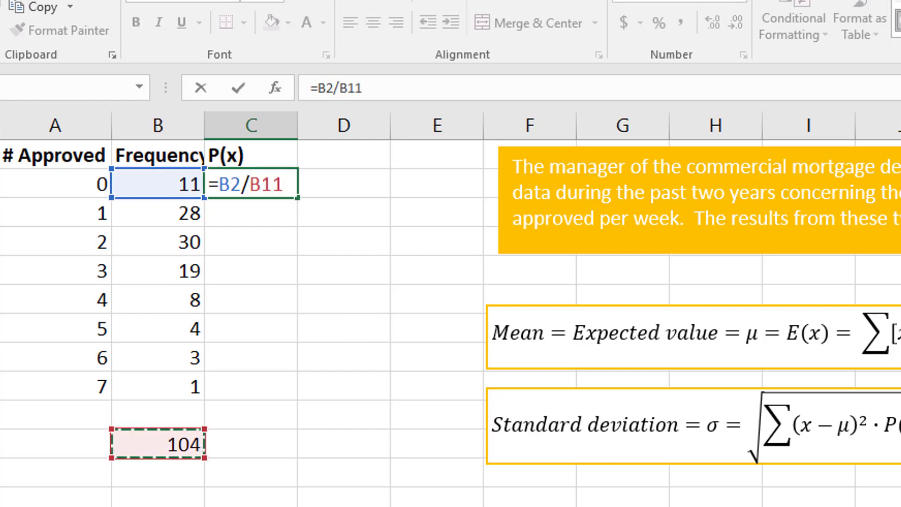
{"action": "key", "text": "F4"}
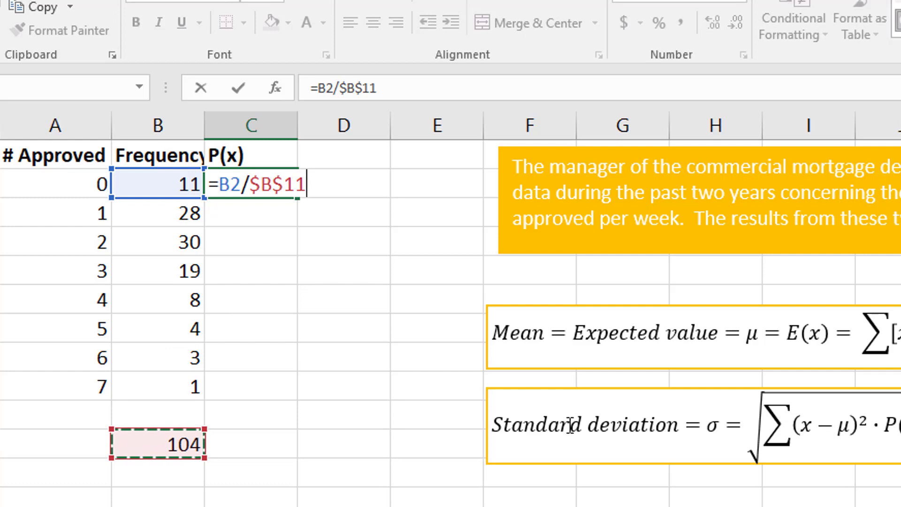
{"action": "key", "text": "Return"}
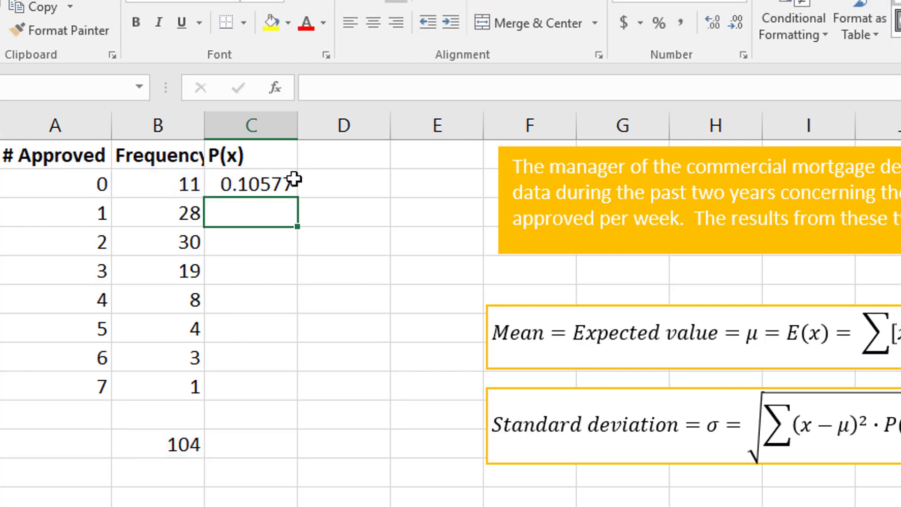
Copy C2's probability formula down to C9, then check the copied formulas in C3 and C4
{"action": "left_click", "coordinate": [265, 182]}
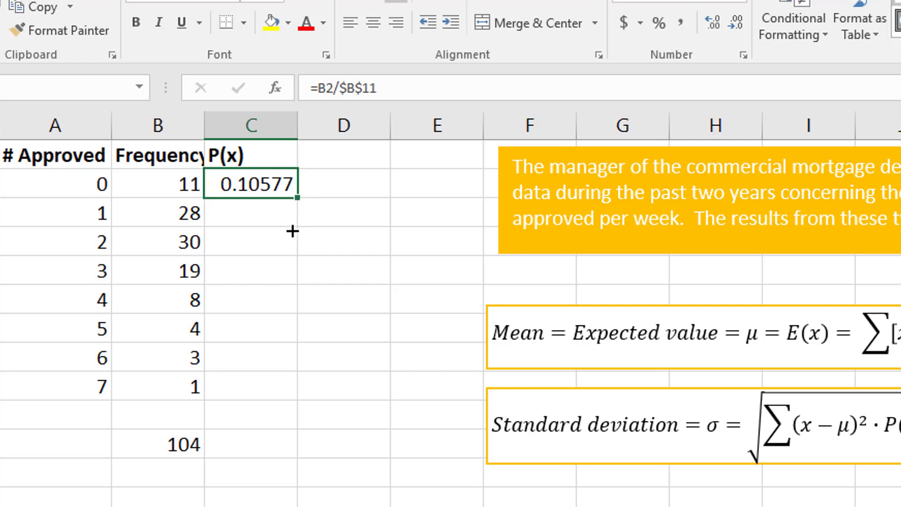
{"action": "left_click_drag", "start_coordinate": [292, 231], "coordinate": [282, 399]}
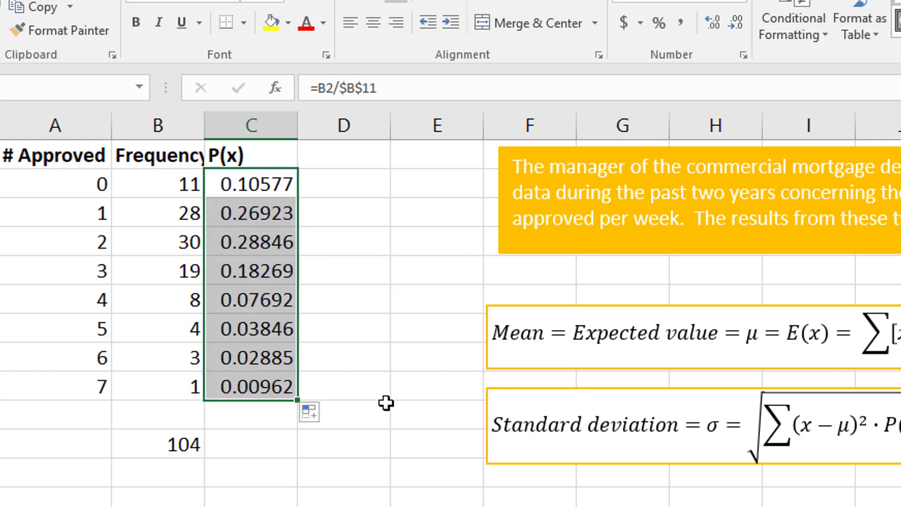
{"action": "double_click", "coordinate": [271, 212]}
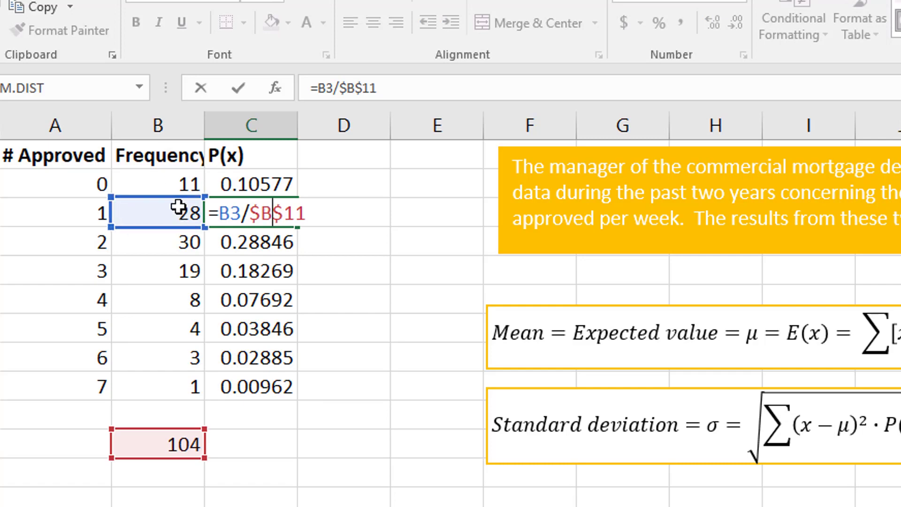
{"action": "left_click", "coordinate": [292, 244]}
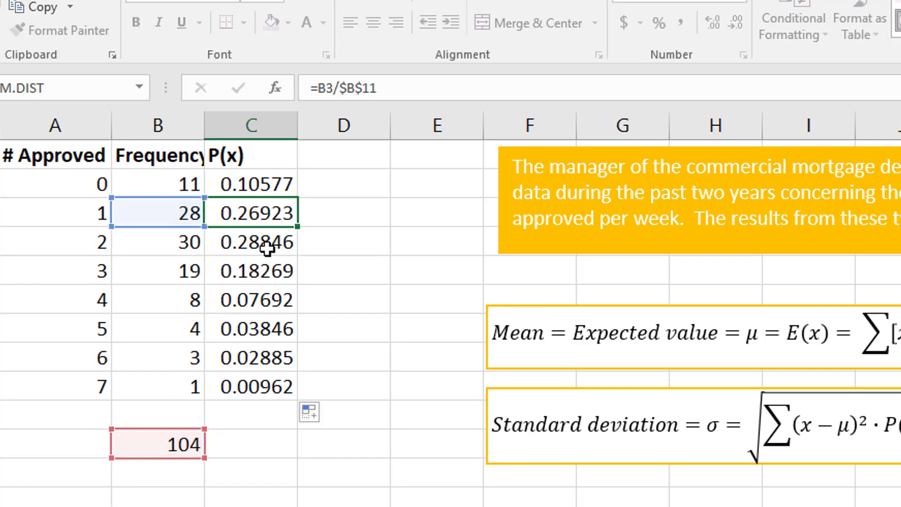
{"action": "double_click", "coordinate": [265, 241]}
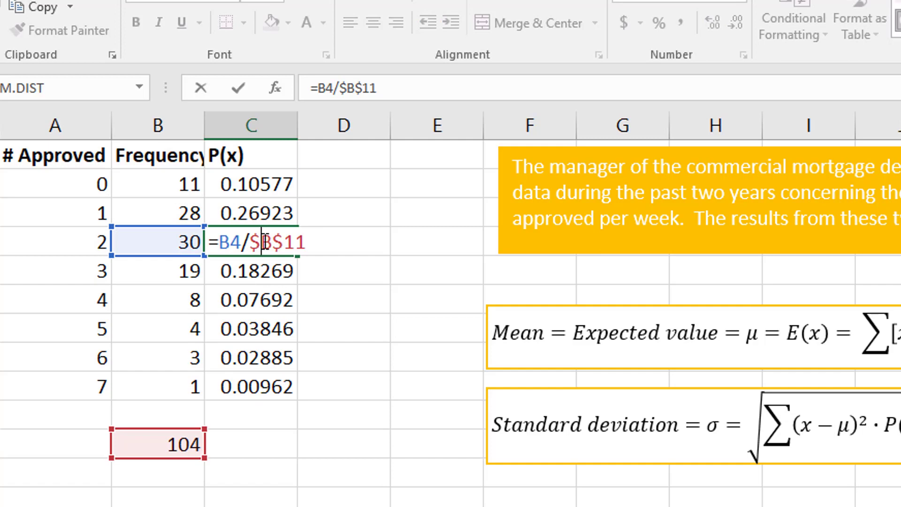
{"action": "key", "text": "Escape"}
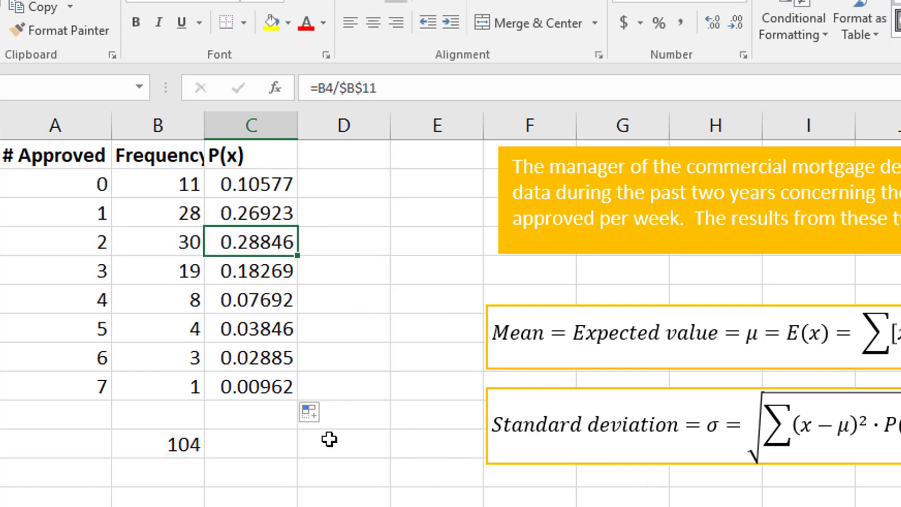
Enter =SUM(C2:C9) in C11, showing the probabilities total 1
{"action": "left_click", "coordinate": [259, 436]}
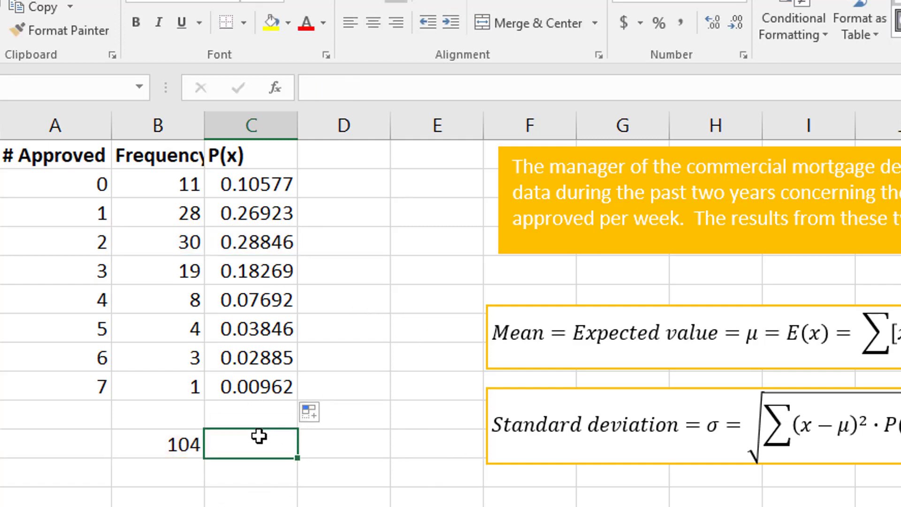
{"action": "type", "text": "=SUM("}
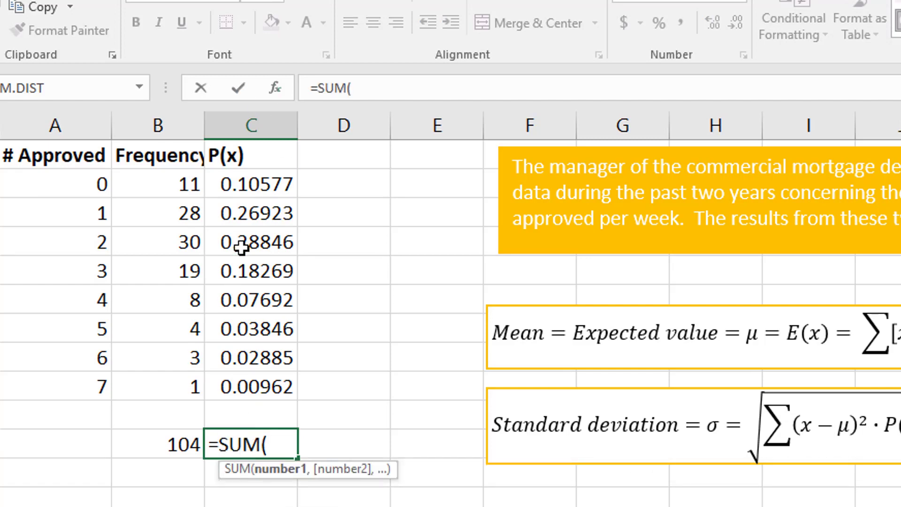
{"action": "left_click_drag", "start_coordinate": [248, 197], "coordinate": [244, 376]}
{"action": "type", "text": ")"}
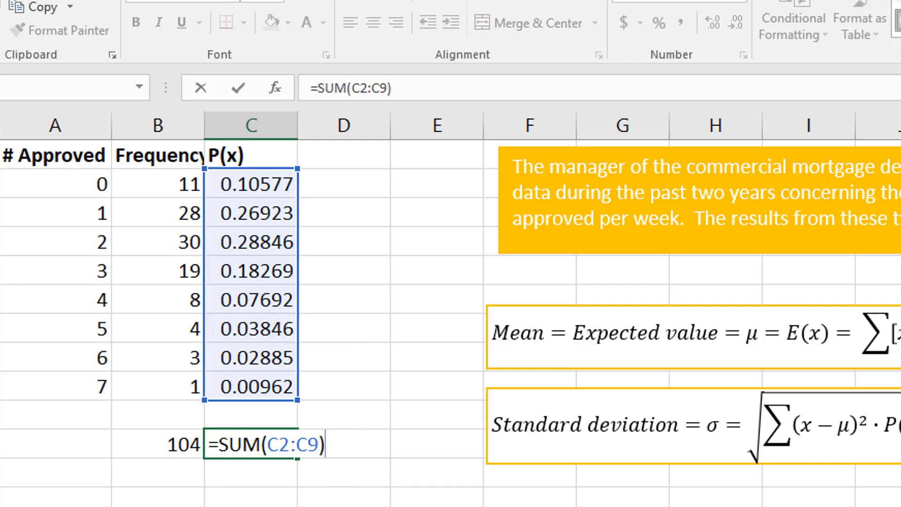
{"action": "key", "text": "Return"}
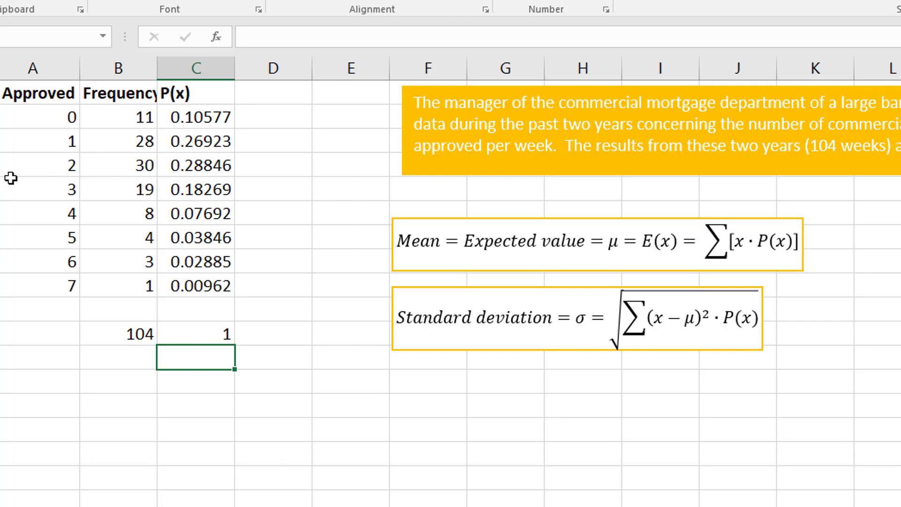
Head column D 'x * P(x)' and enter =A2*C2 in D2
{"action": "left_click", "coordinate": [45, 94]}
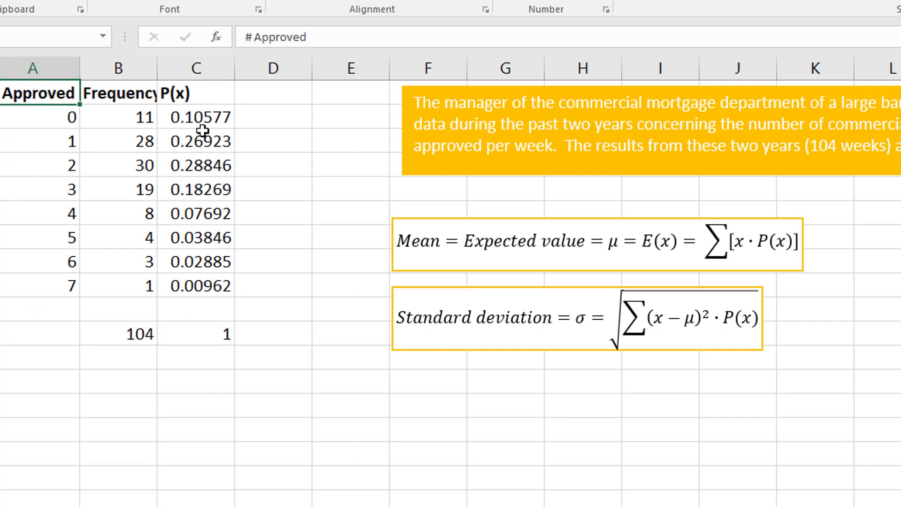
{"action": "left_click", "coordinate": [281, 94]}
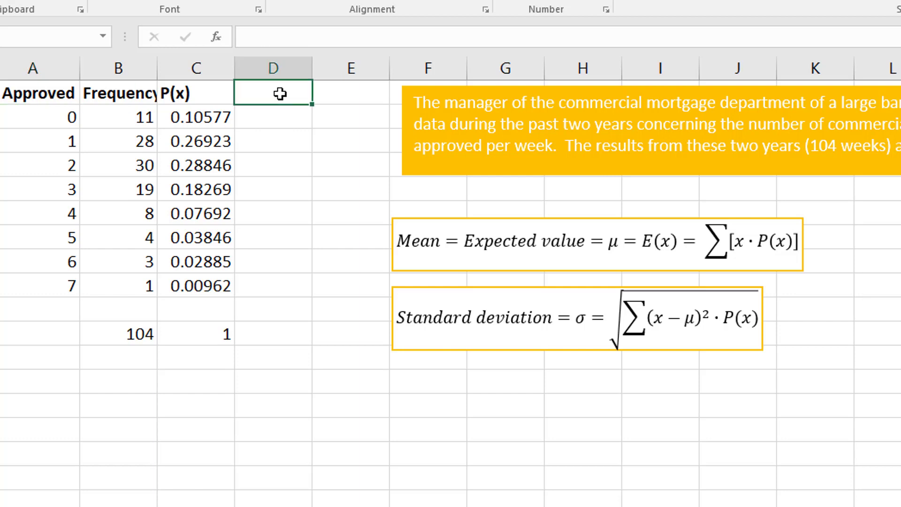
{"action": "type", "text": "x * P(x)"}
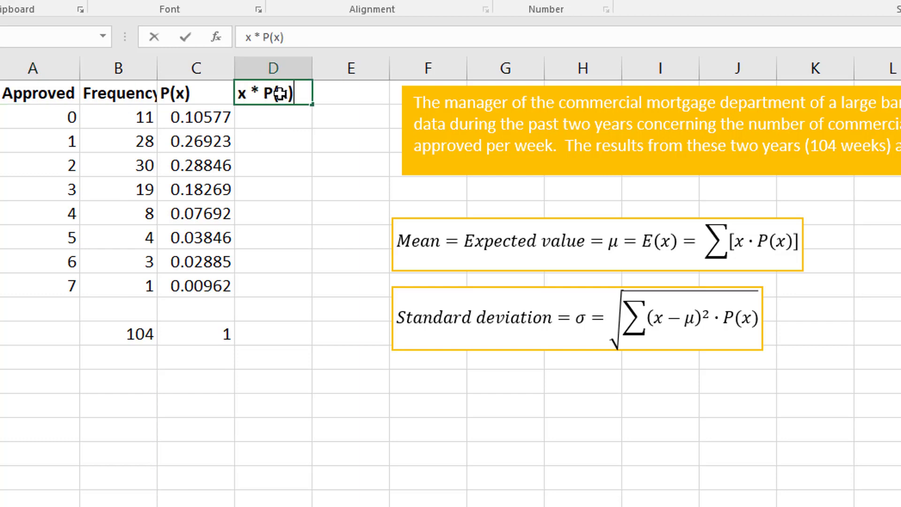
{"action": "key", "text": "Return"}
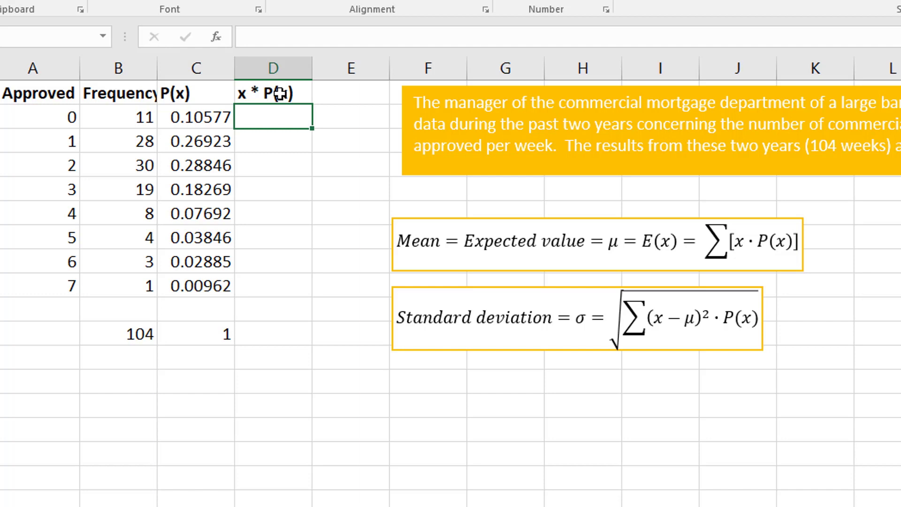
{"action": "type", "text": "="}
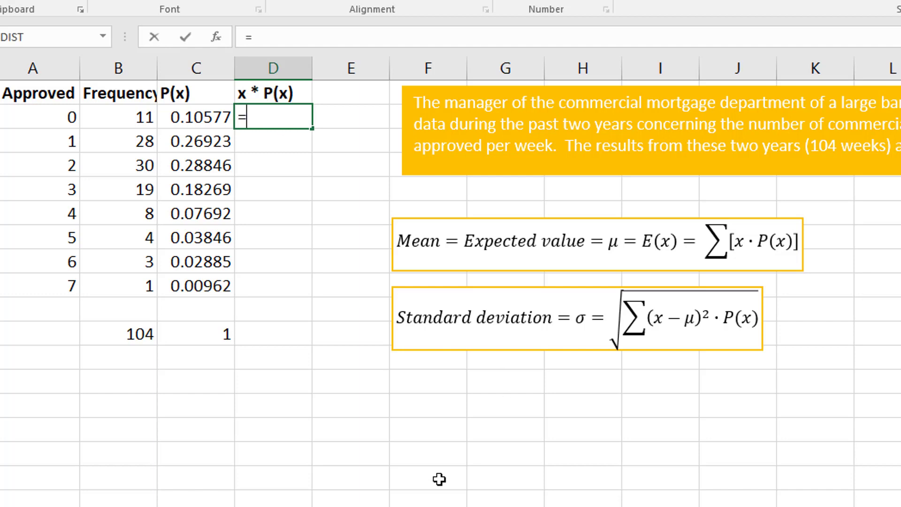
{"action": "left_click", "coordinate": [46, 113]}
{"action": "type", "text": "*"}
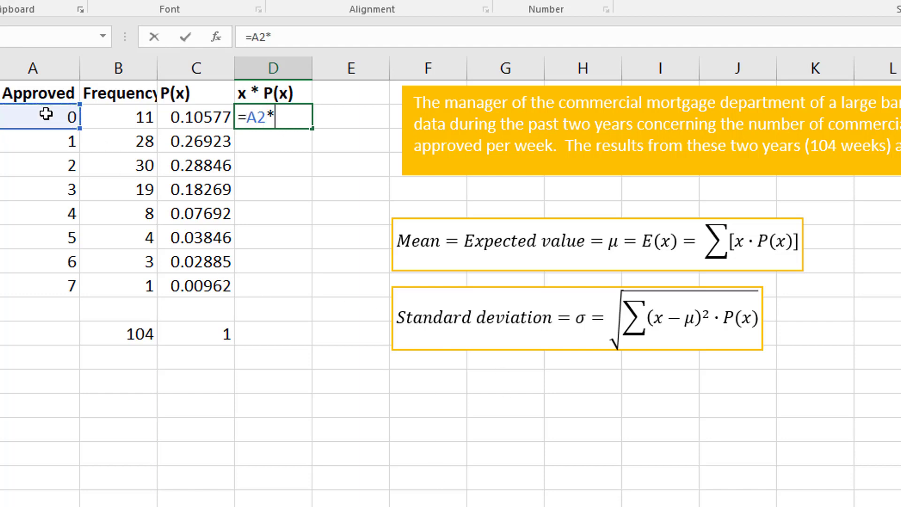
{"action": "left_click", "coordinate": [186, 119]}
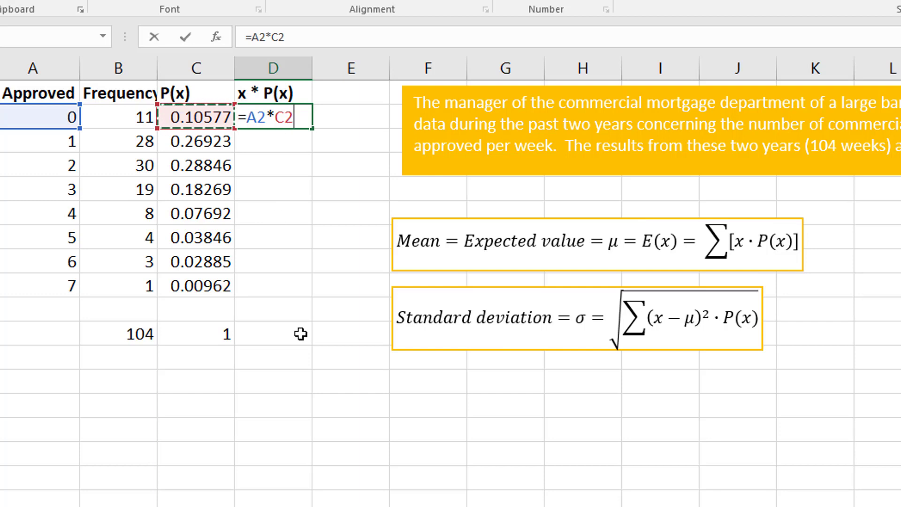
{"action": "key", "text": "Return"}
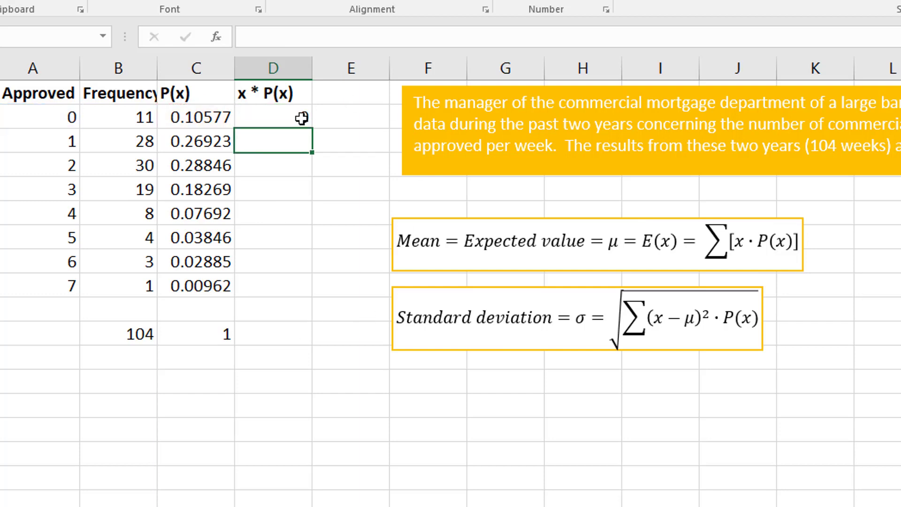
Copy the D2 product formula down to D9 and check row 7's copied formula
{"action": "left_click", "coordinate": [302, 118]}
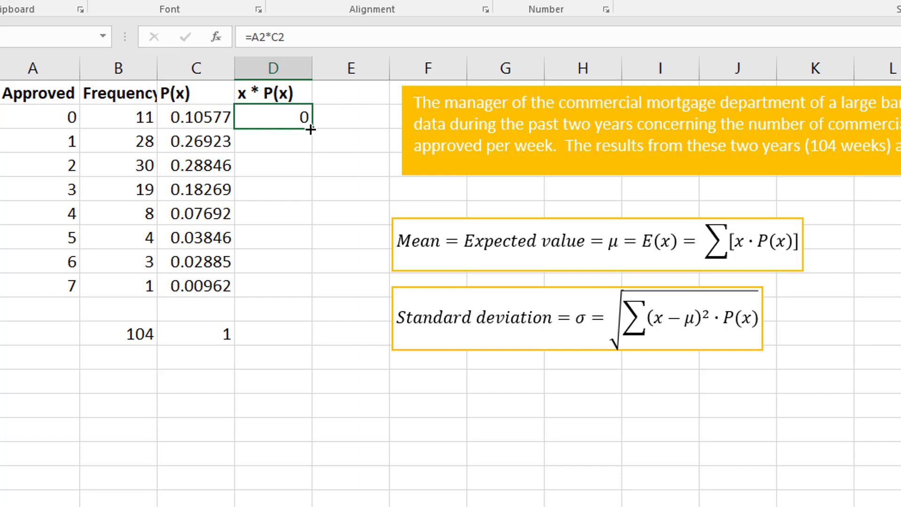
{"action": "left_click_drag", "start_coordinate": [311, 129], "coordinate": [294, 298]}
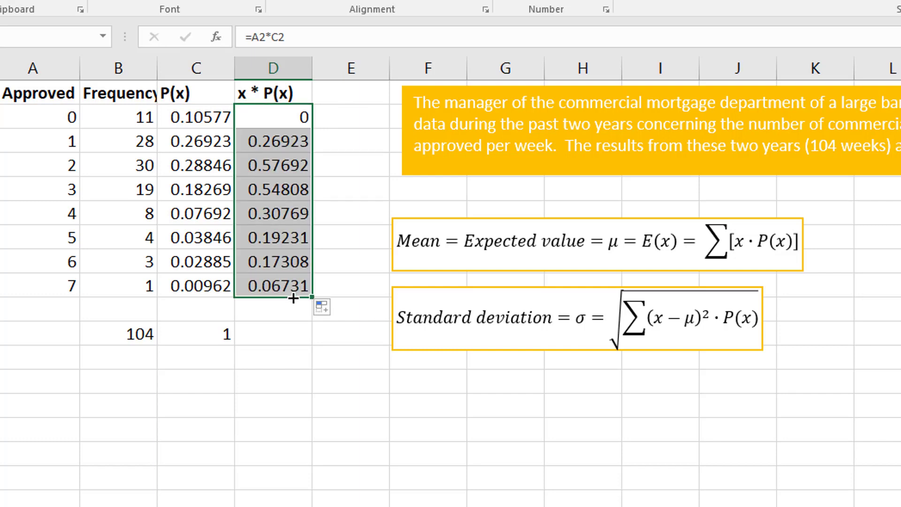
{"action": "key", "text": "ctrl+Down"}
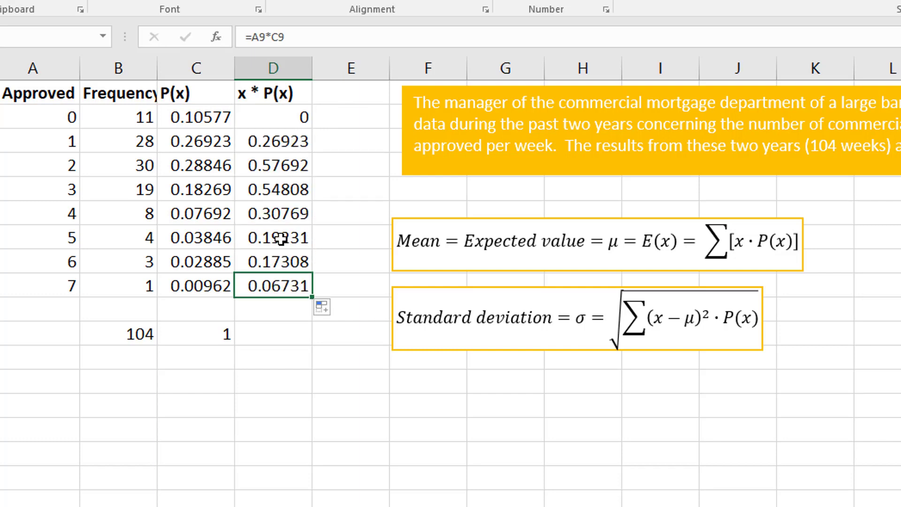
{"action": "double_click", "coordinate": [280, 239]}
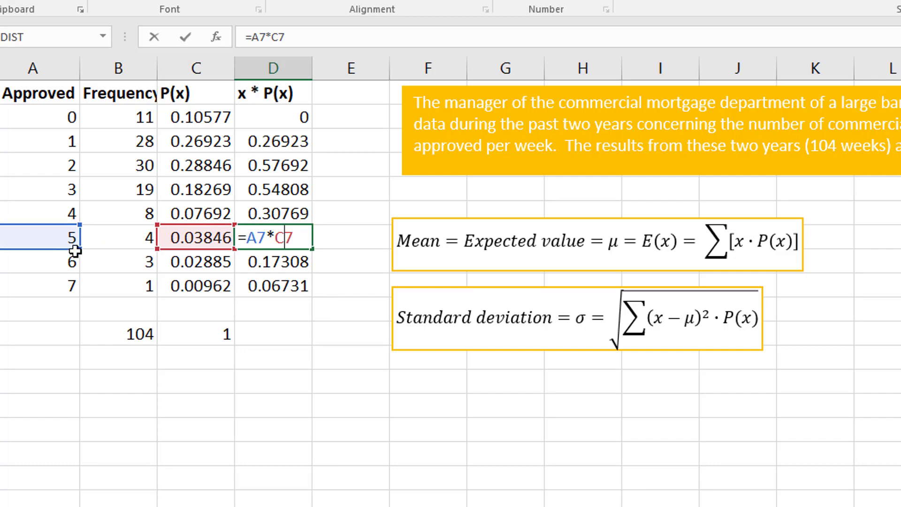
{"action": "key", "text": "Escape"}
{"action": "left_click", "coordinate": [268, 334]}
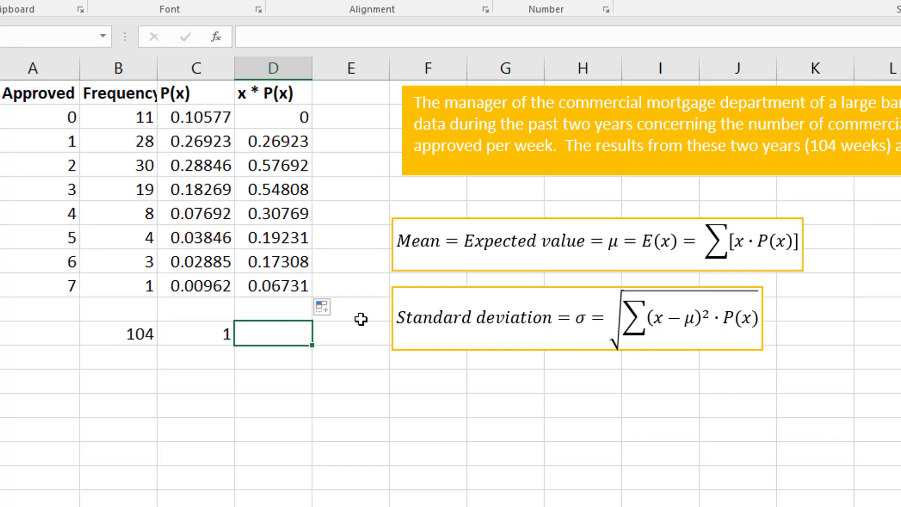
Enter =SUM(D2:D9) in D11 for a mean of 2.13462
{"action": "type", "text": "=sum("}
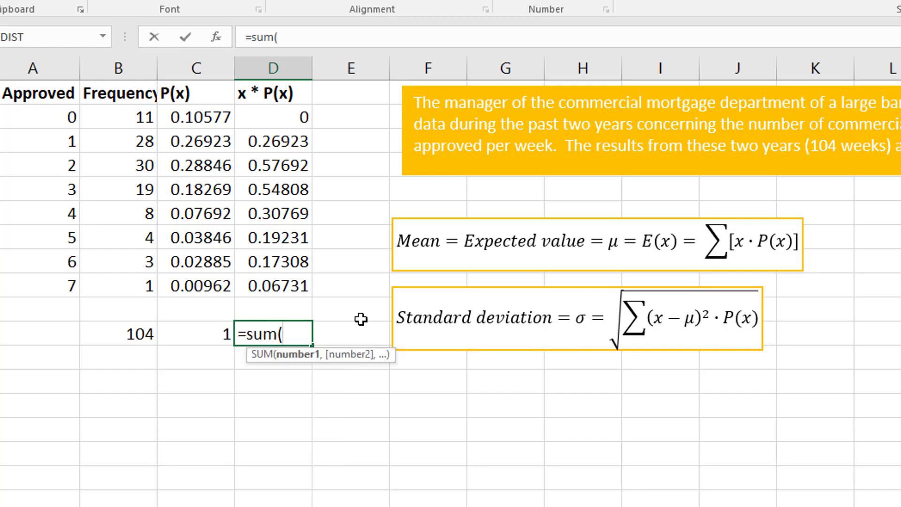
{"action": "left_click_drag", "start_coordinate": [289, 115], "coordinate": [277, 278]}
{"action": "type", "text": ")"}
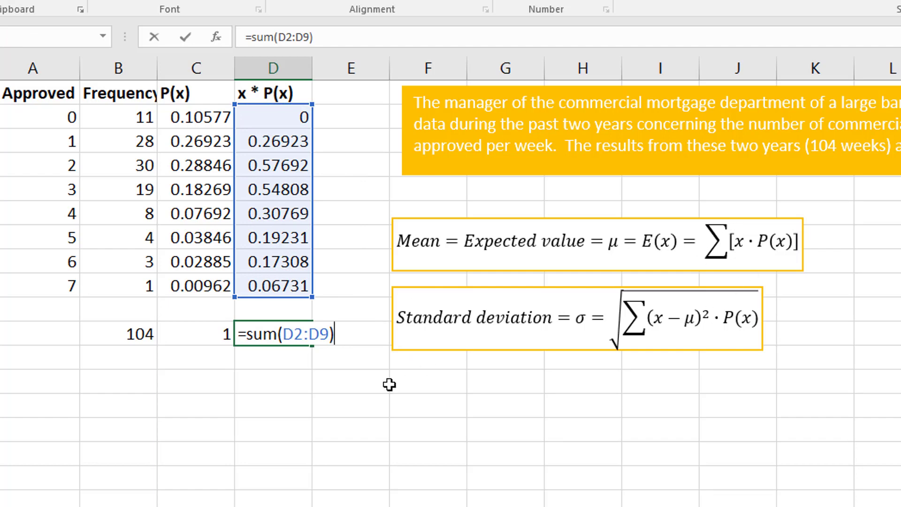
{"action": "key", "text": "Return"}
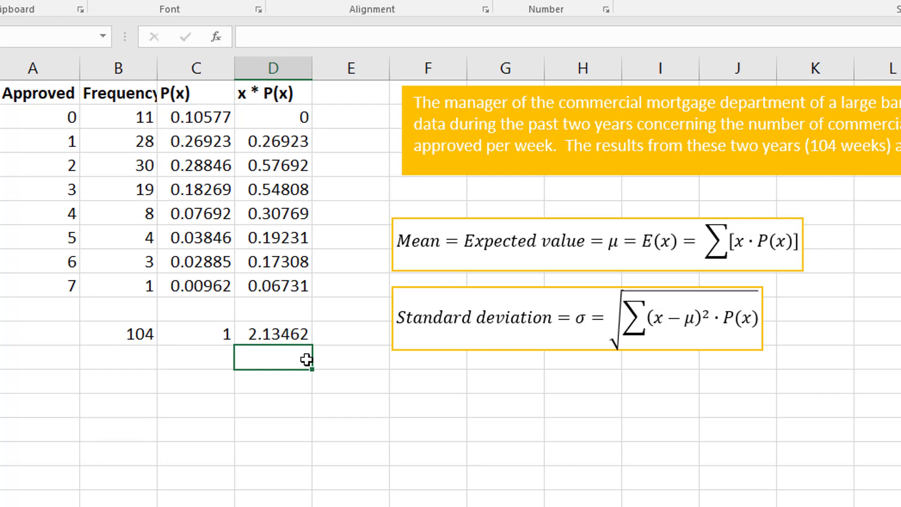
Label the mean MEAN in D12 and check the formula behind it
{"action": "type", "text": "MEAN"}
{"action": "key", "text": "Return"}
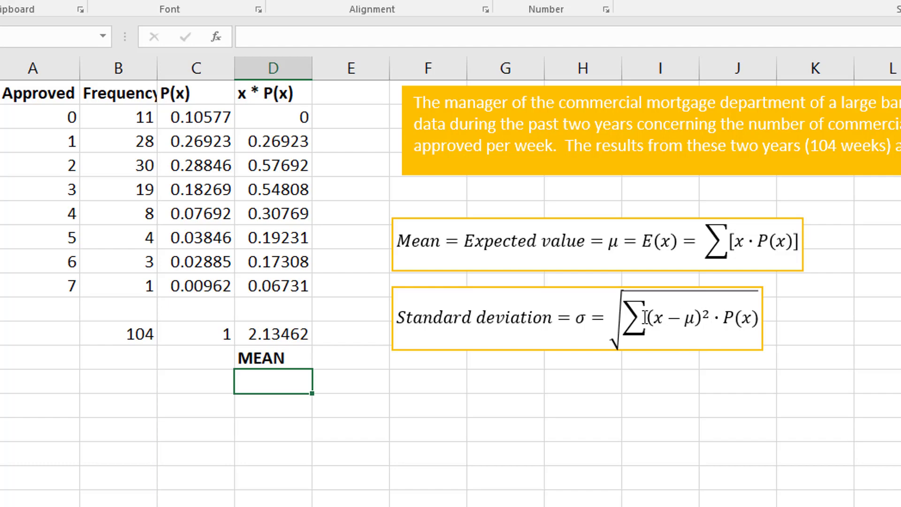
{"action": "left_click", "coordinate": [51, 116]}
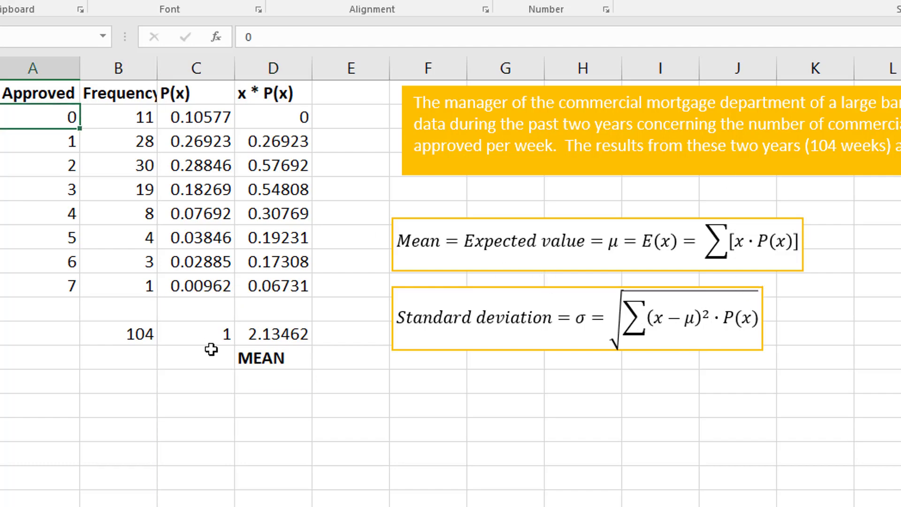
{"action": "left_click", "coordinate": [296, 336]}
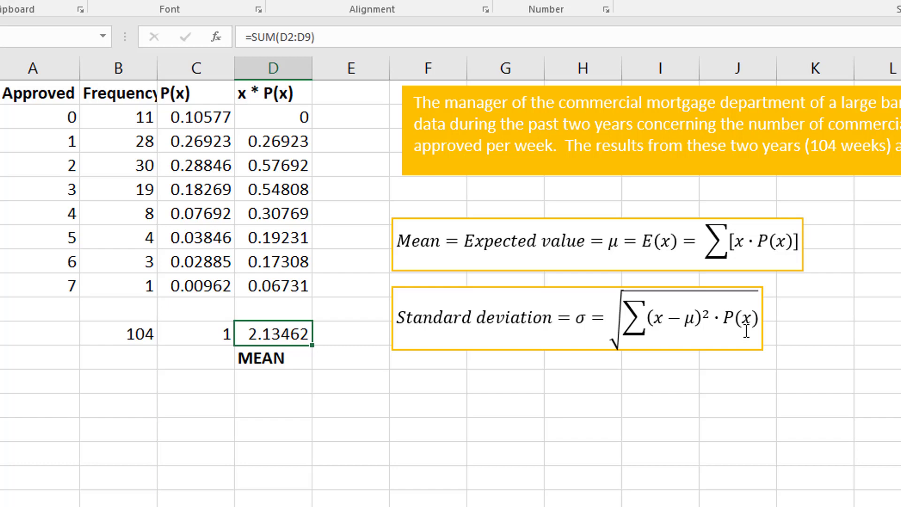
Type the heading (x-mu)^2 * P(x) in E1 and widen column E to fit it
{"action": "left_click", "coordinate": [345, 84]}
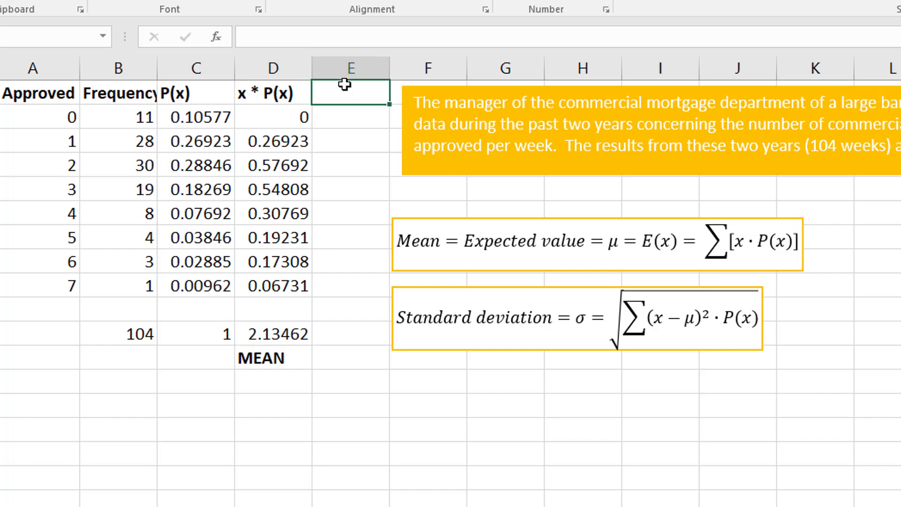
{"action": "type", "text": "(x-mu)"}
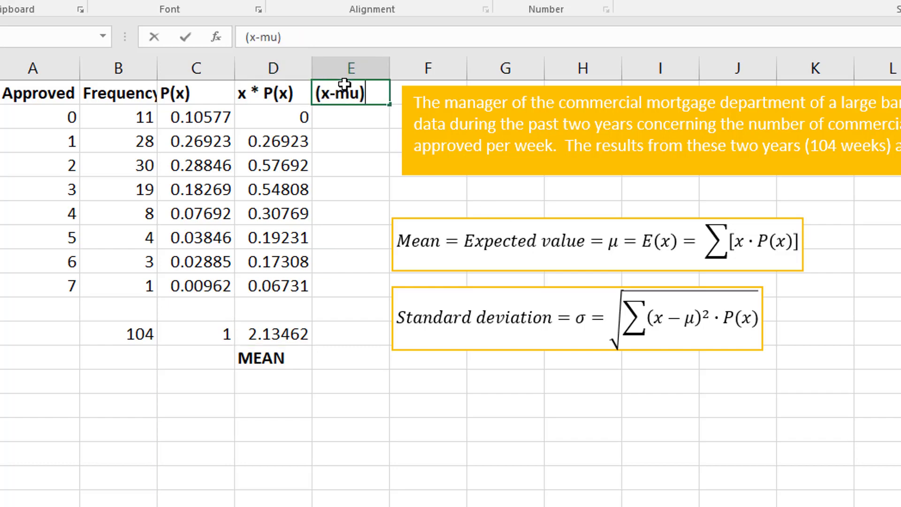
{"action": "type", "text": "^2 * P(x)"}
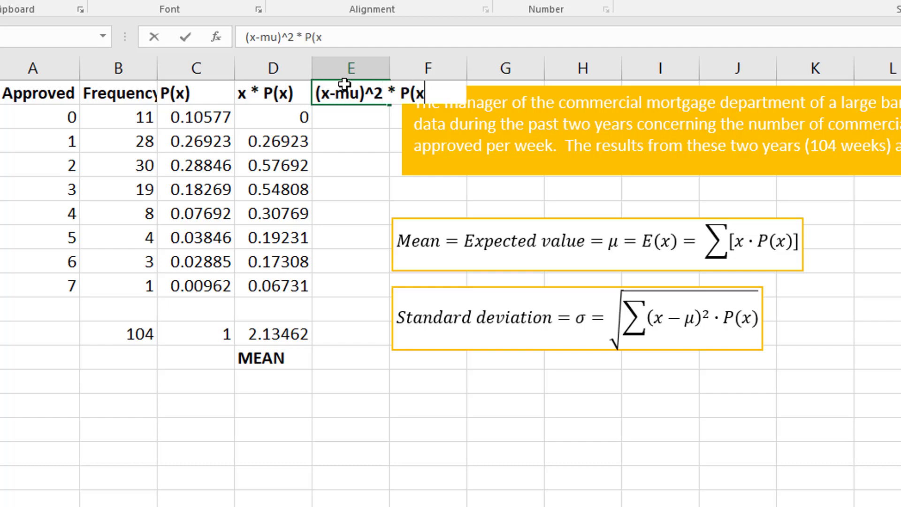
{"action": "key", "text": "Return"}
{"action": "left_click_drag", "start_coordinate": [390, 73], "coordinate": [436, 70]}
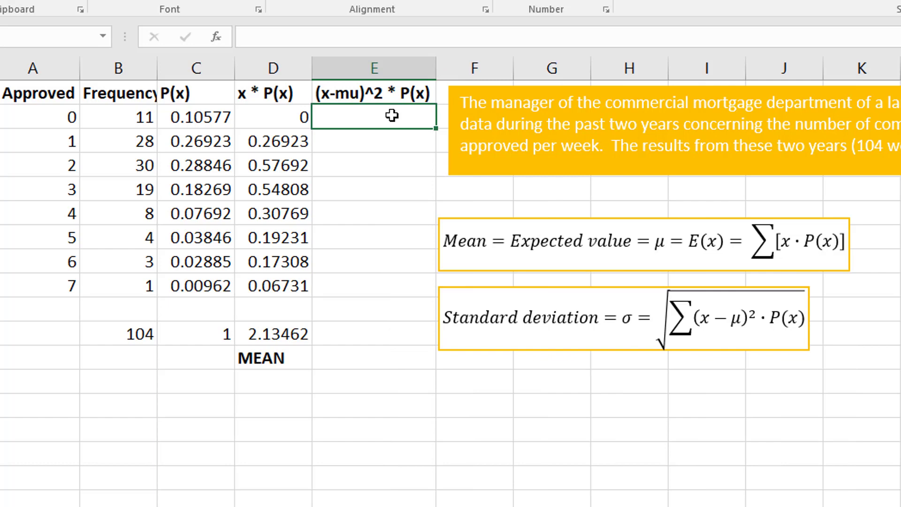
Enter =(A2-$D$11)^2*C2 in E2, giving 0.481946262
{"action": "type", "text": "="}
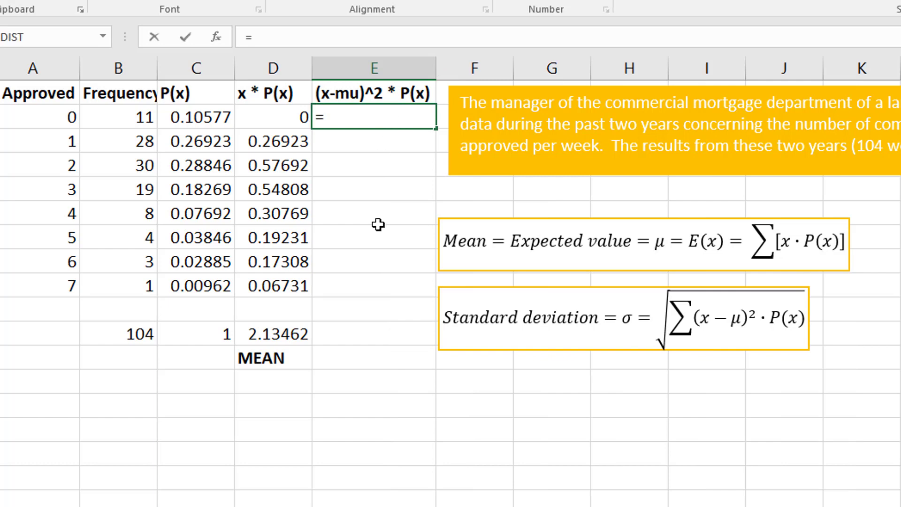
{"action": "type", "text": "("}
{"action": "left_click", "coordinate": [59, 118]}
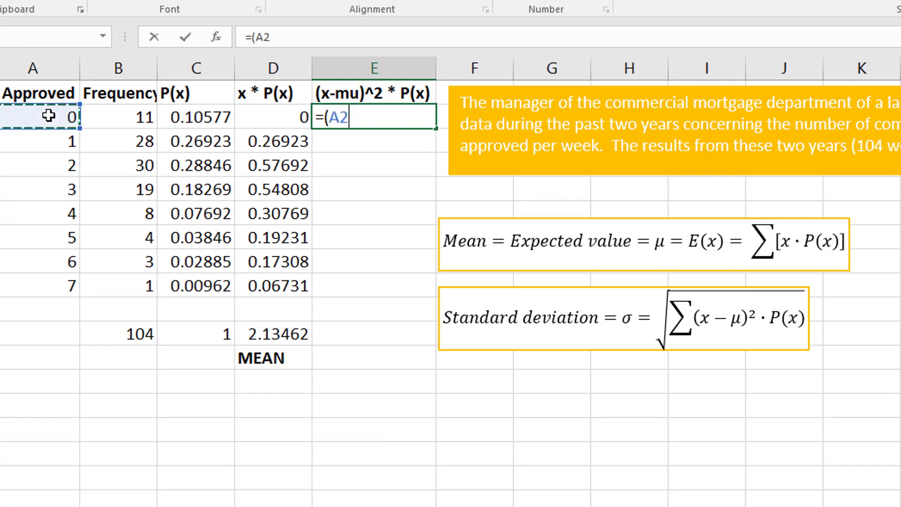
{"action": "type", "text": "-"}
{"action": "left_click", "coordinate": [284, 335]}
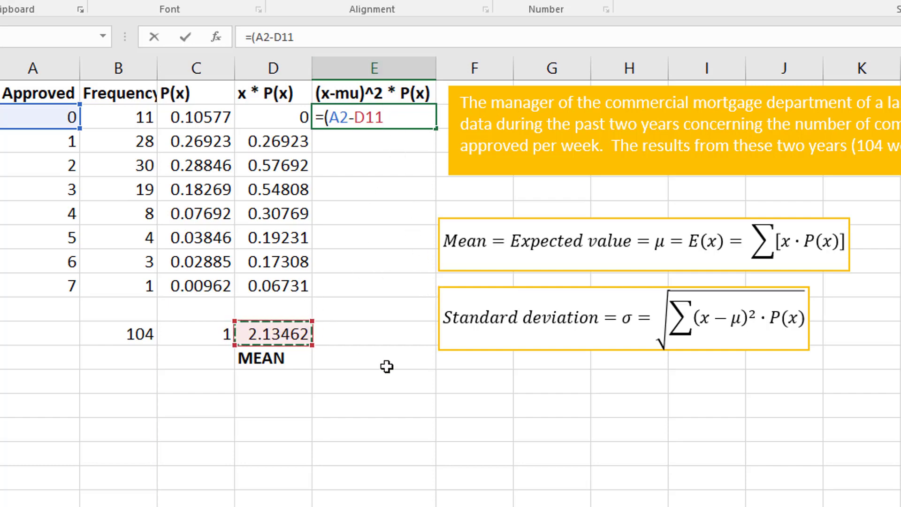
{"action": "key", "text": "BackSpace"}
{"action": "key", "text": "BackSpace"}
{"action": "key", "text": "BackSpace"}
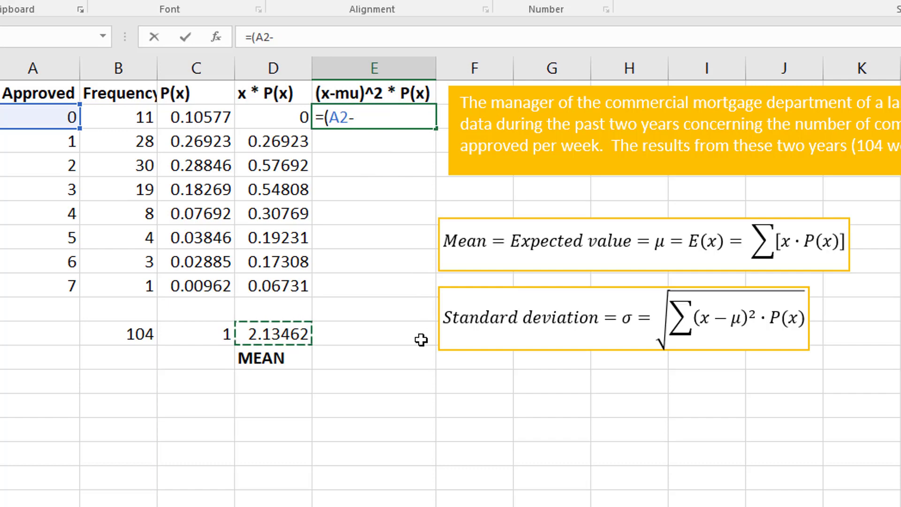
{"action": "left_click", "coordinate": [287, 334]}
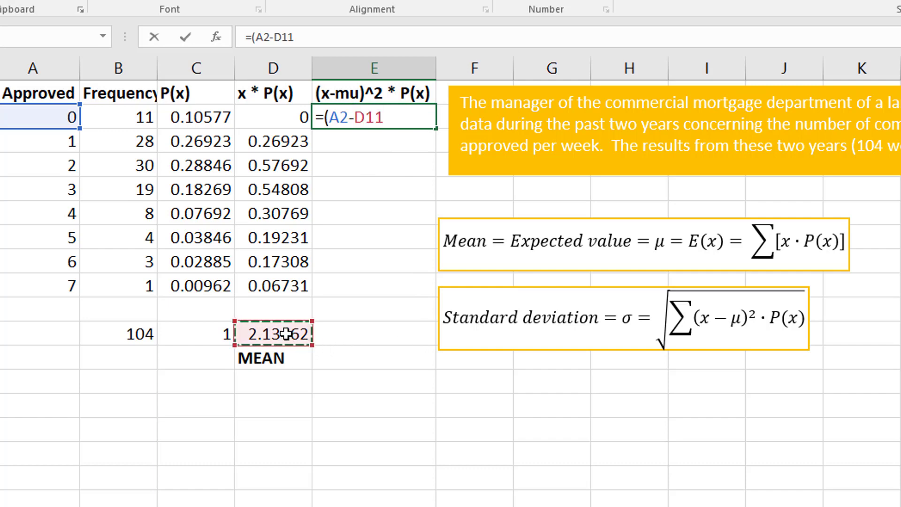
{"action": "key", "text": "F4"}
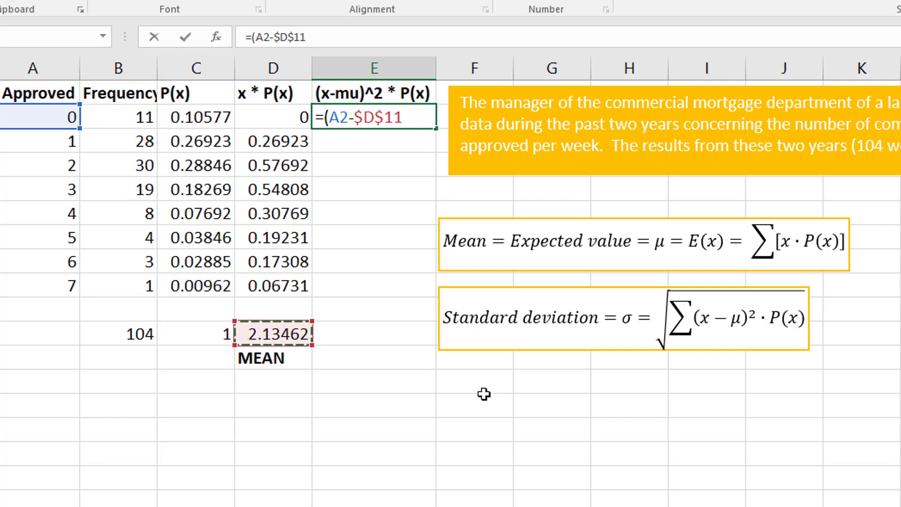
{"action": "type", "text": ")^2*"}
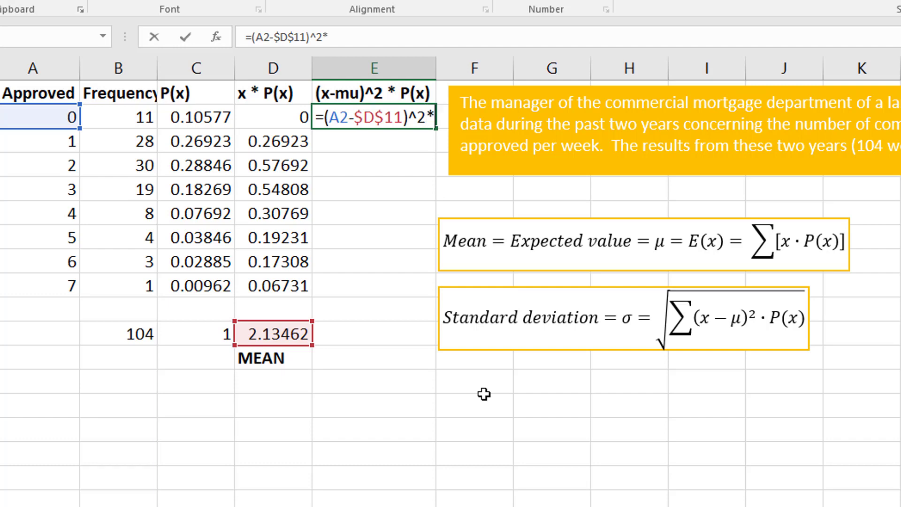
{"action": "left_click", "coordinate": [221, 118]}
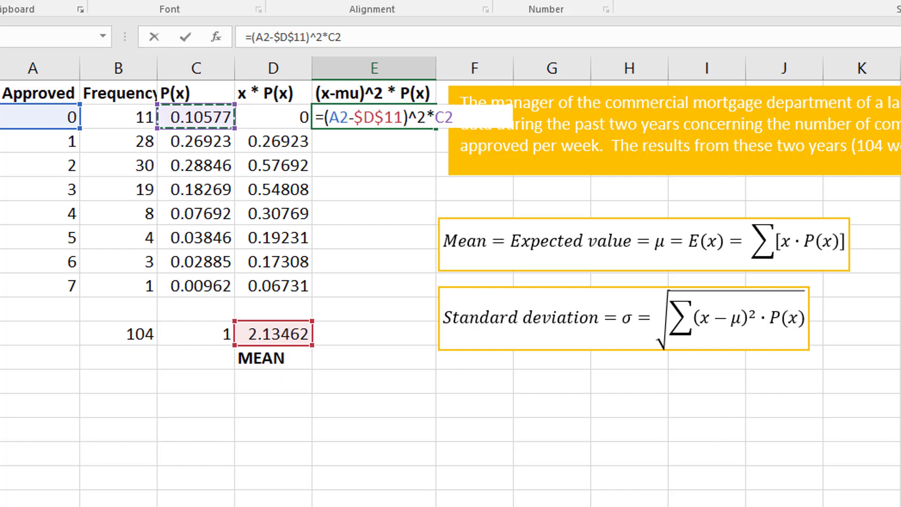
{"action": "key", "text": "Return"}
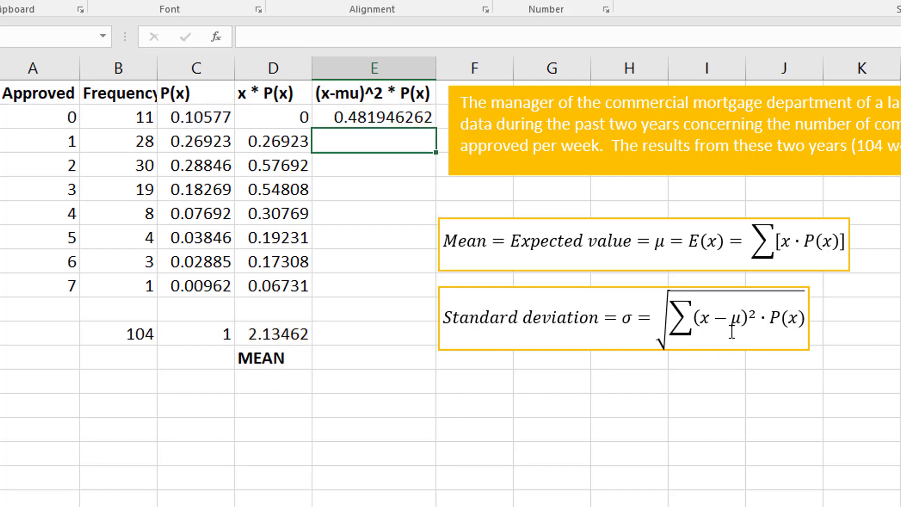
{"action": "left_click", "coordinate": [405, 122]}
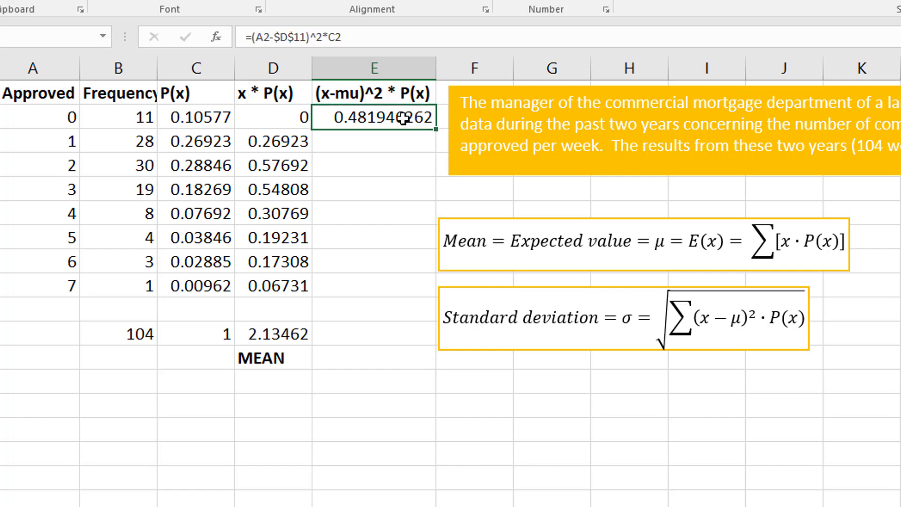
Copy E2's formula down to E9 and total E2:E9 in E11 as the variance 2.212647929
{"action": "left_click_drag", "start_coordinate": [432, 128], "coordinate": [418, 295]}
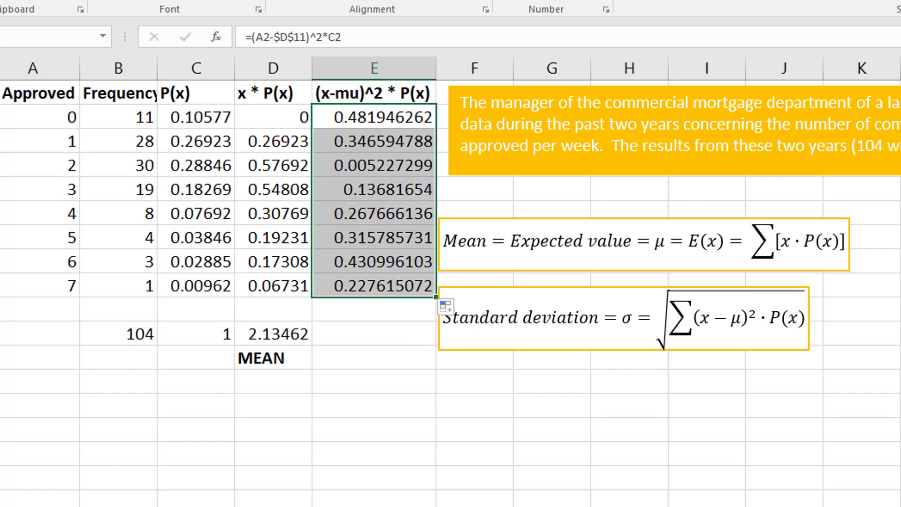
{"action": "left_click", "coordinate": [349, 334]}
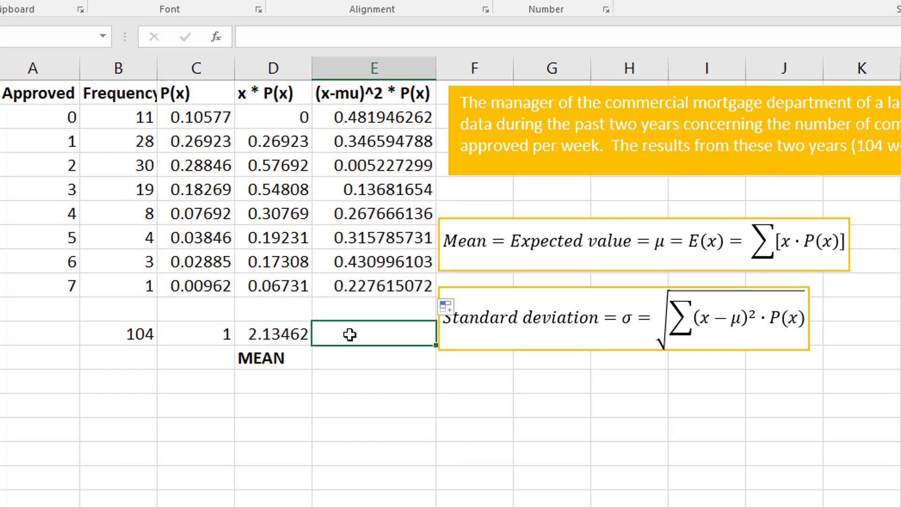
{"action": "type", "text": "="}
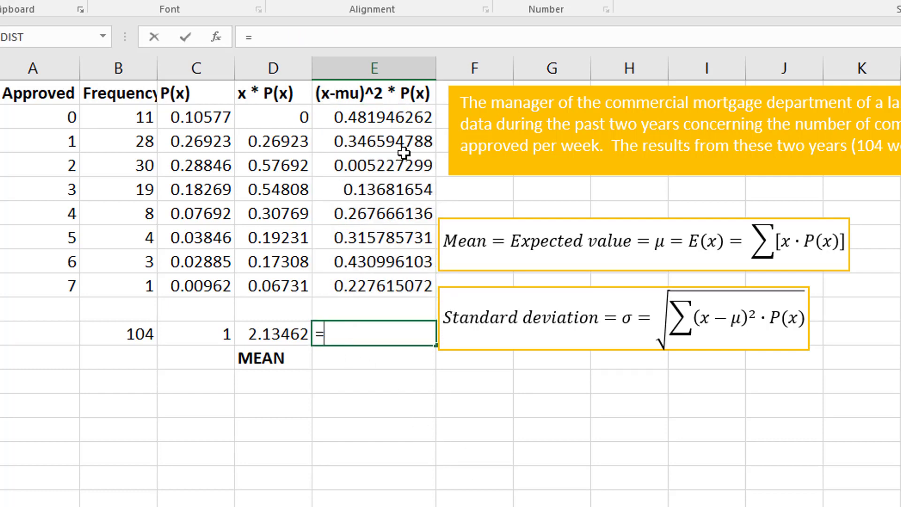
{"action": "type", "text": "SUM("}
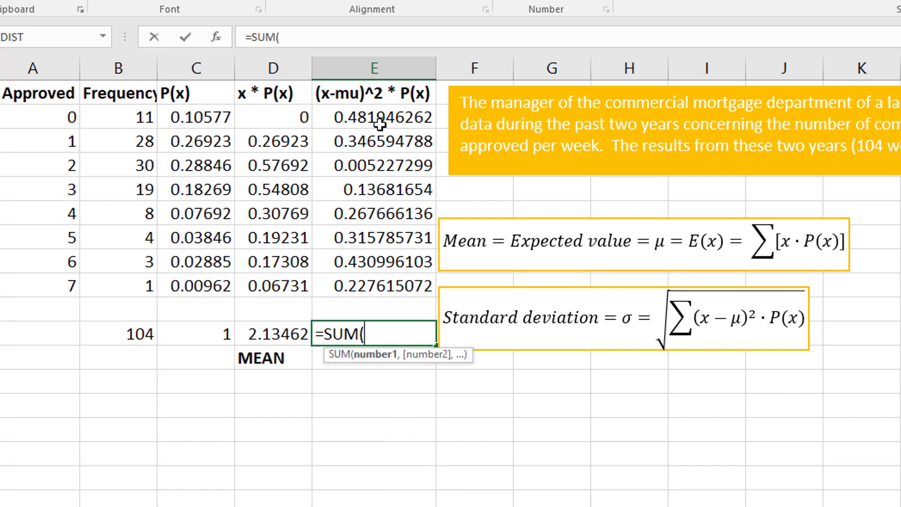
{"action": "left_click_drag", "start_coordinate": [379, 124], "coordinate": [377, 290]}
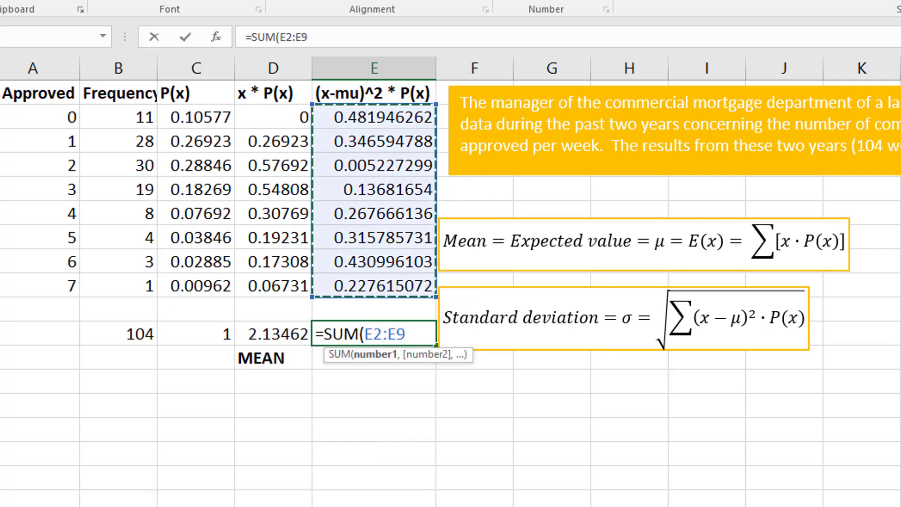
{"action": "type", "text": ")"}
{"action": "key", "text": "Return"}
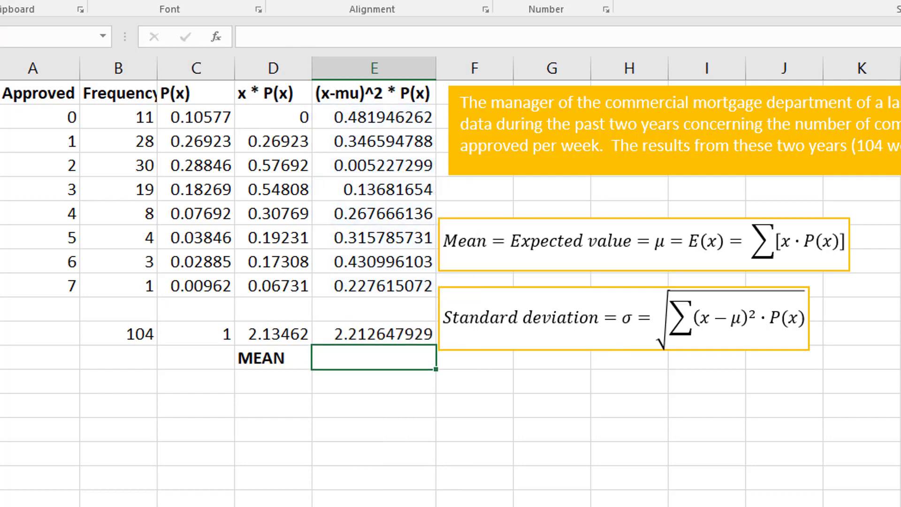
Add the labels VARIANCE and STANDARD DEVIATION below the variance total
{"action": "type", "text": "VARIANCE"}
{"action": "key", "text": "Return"}
{"action": "key", "text": "Return"}
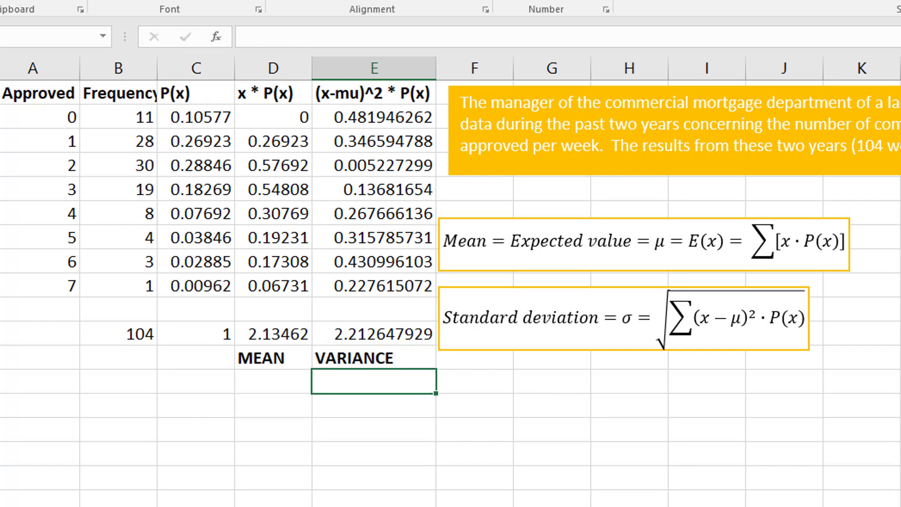
{"action": "type", "text": "S"}
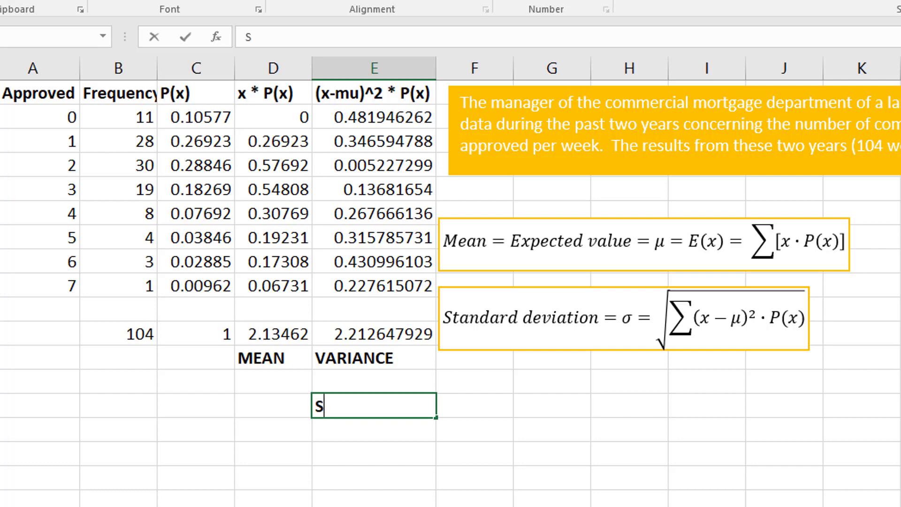
{"action": "type", "text": "TANDARD DEVIATION"}
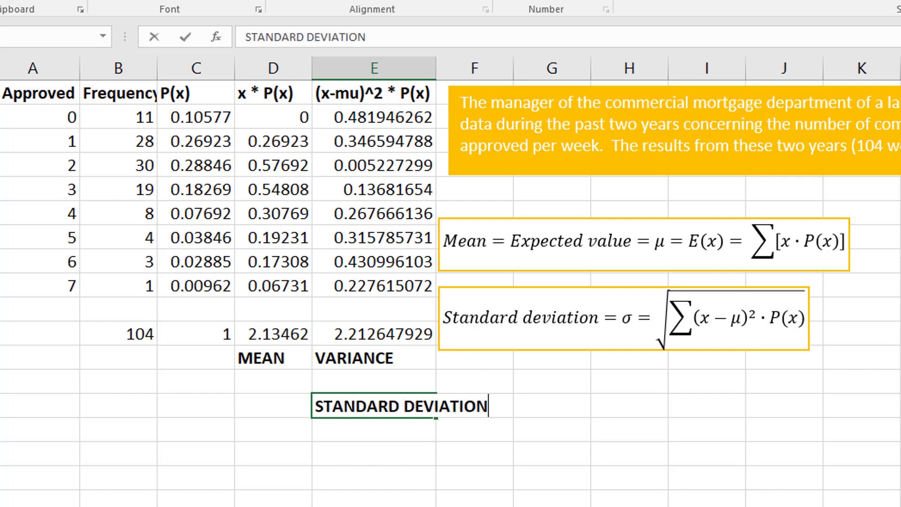
{"action": "key", "text": "Return"}
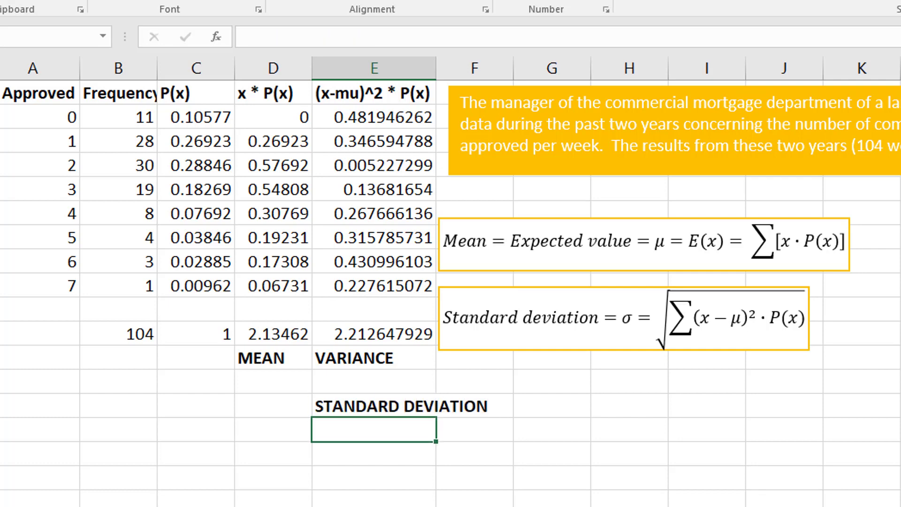
Enter =SQRT(E11) under VARIANCE for a standard deviation of 1.487497203
{"action": "left_click", "coordinate": [338, 378]}
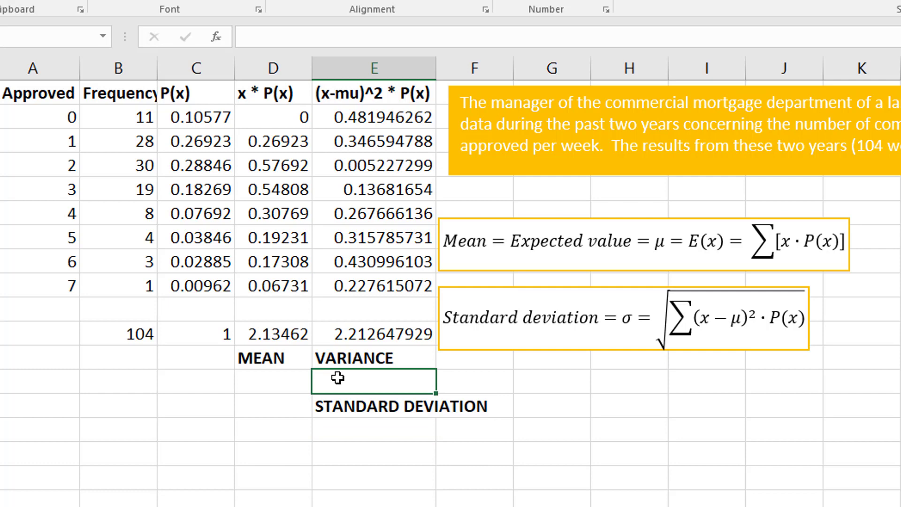
{"action": "type", "text": "=SQRT("}
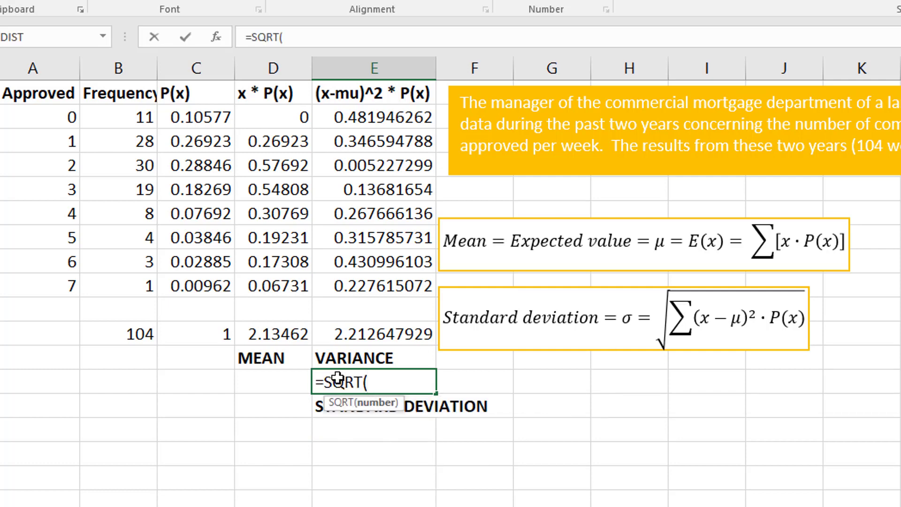
{"action": "left_click", "coordinate": [402, 333]}
{"action": "type", "text": ")"}
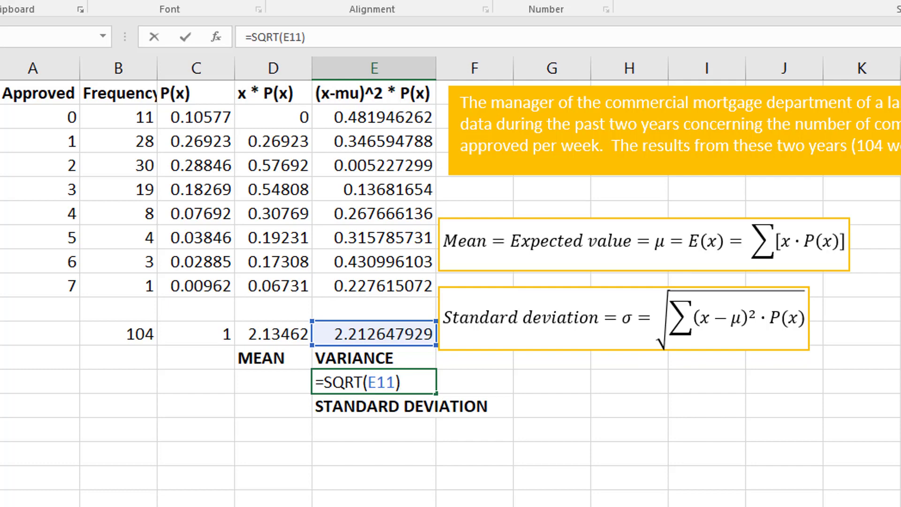
{"action": "key", "text": "Return"}
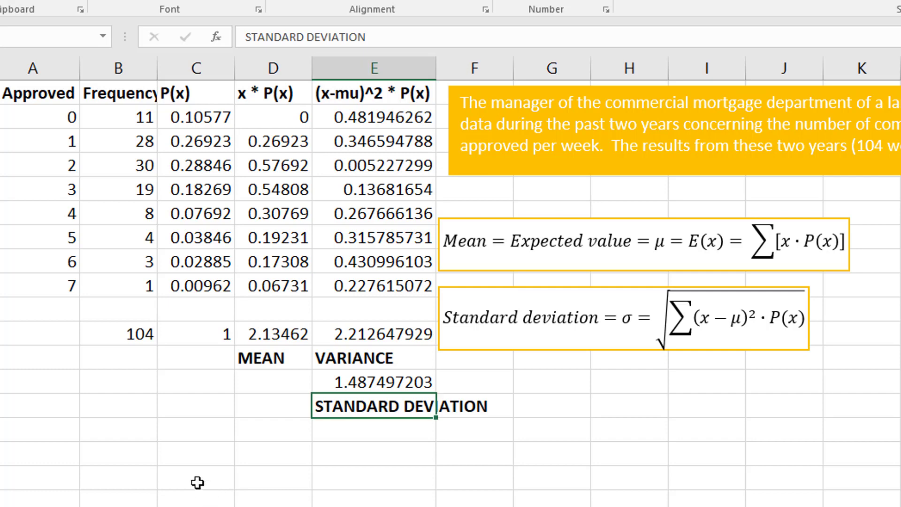
Label A16 P(X=3) and set B16 to =C5, showing 0.18269
{"action": "left_click", "coordinate": [66, 476]}
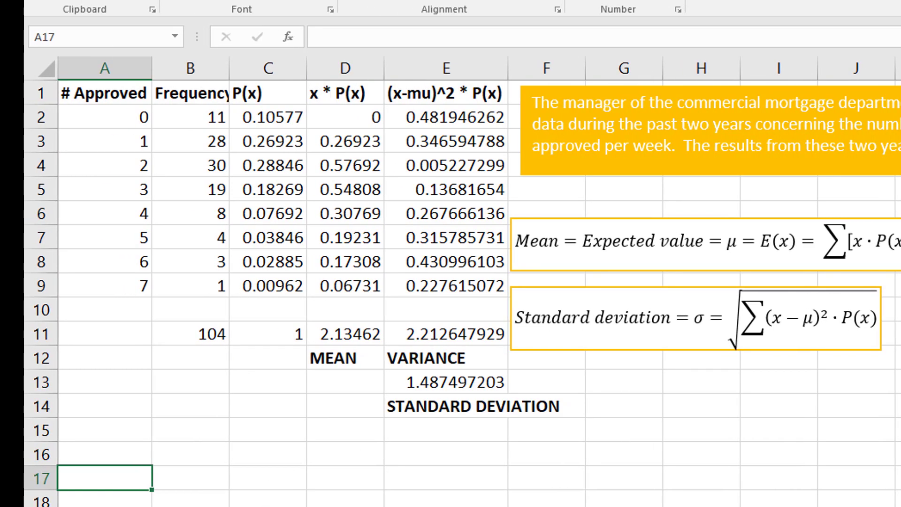
{"action": "left_click", "coordinate": [125, 455]}
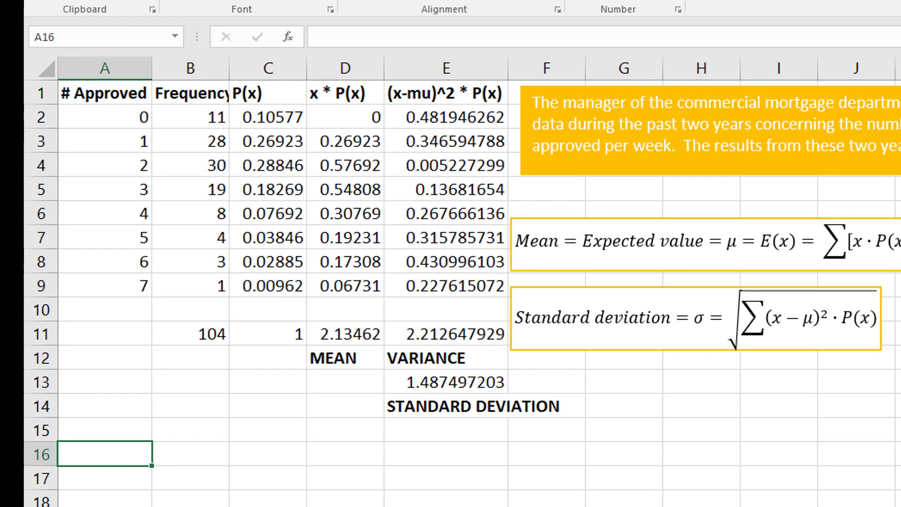
{"action": "type", "text": "P(X=3"}
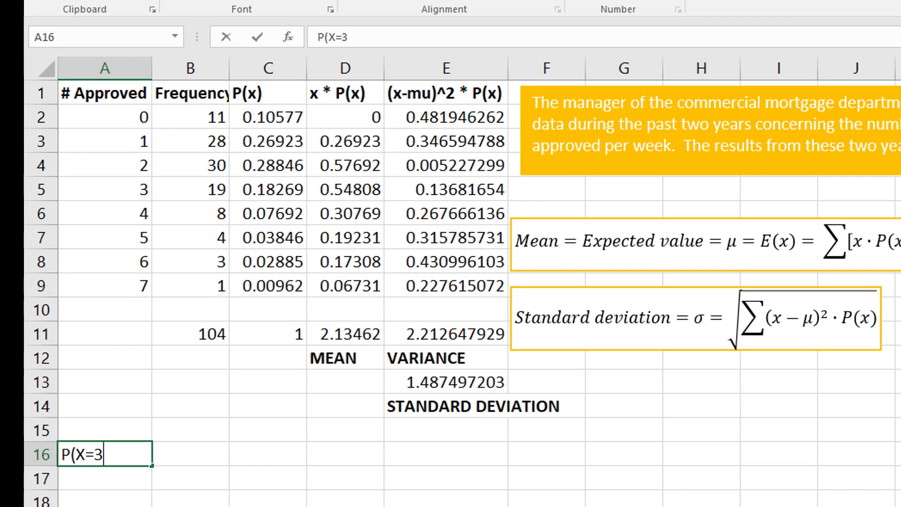
{"action": "type", "text": ")"}
{"action": "key", "text": "Tab"}
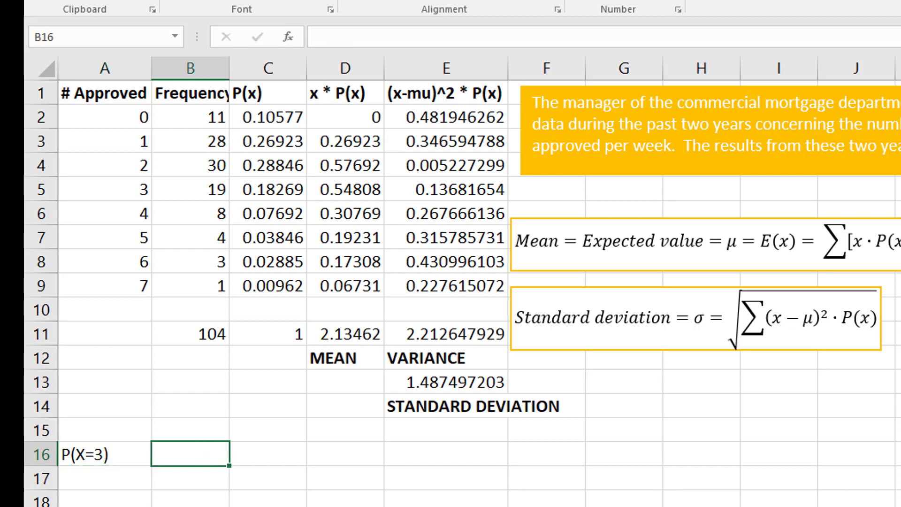
{"action": "left_click", "coordinate": [289, 190]}
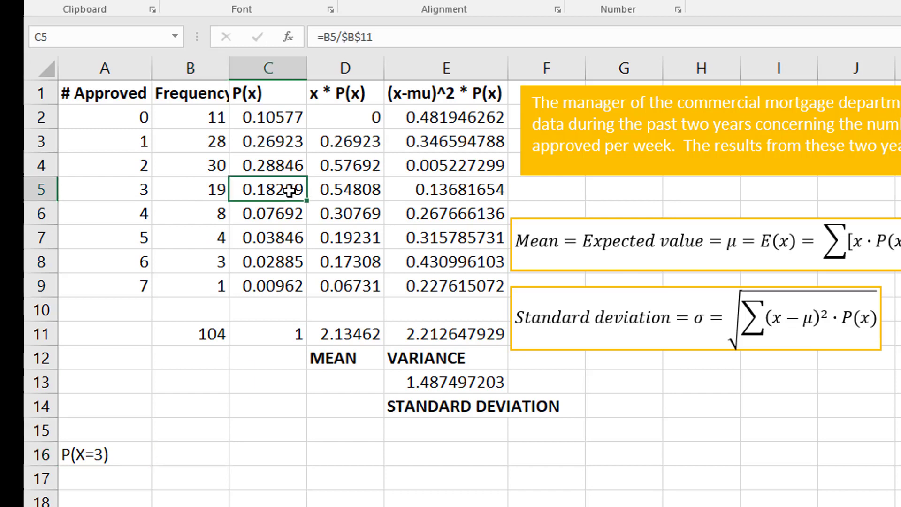
{"action": "left_click", "coordinate": [213, 456]}
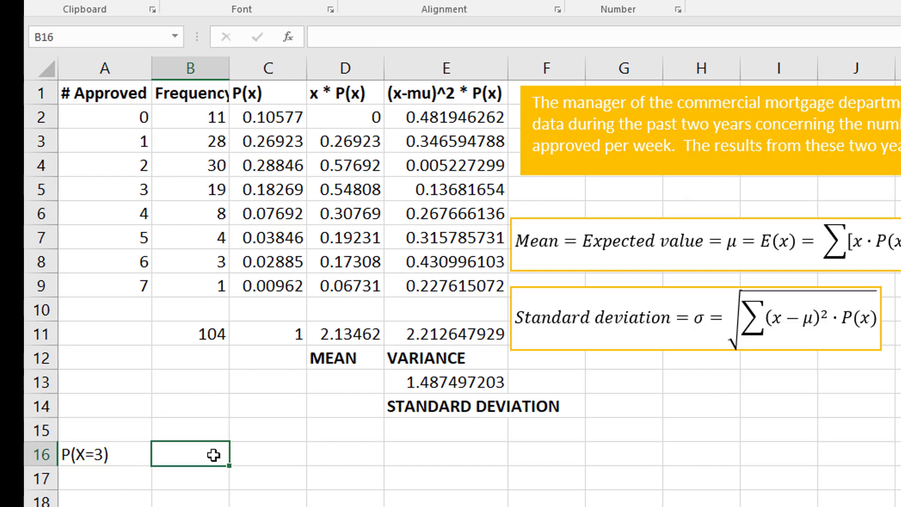
{"action": "type", "text": "="}
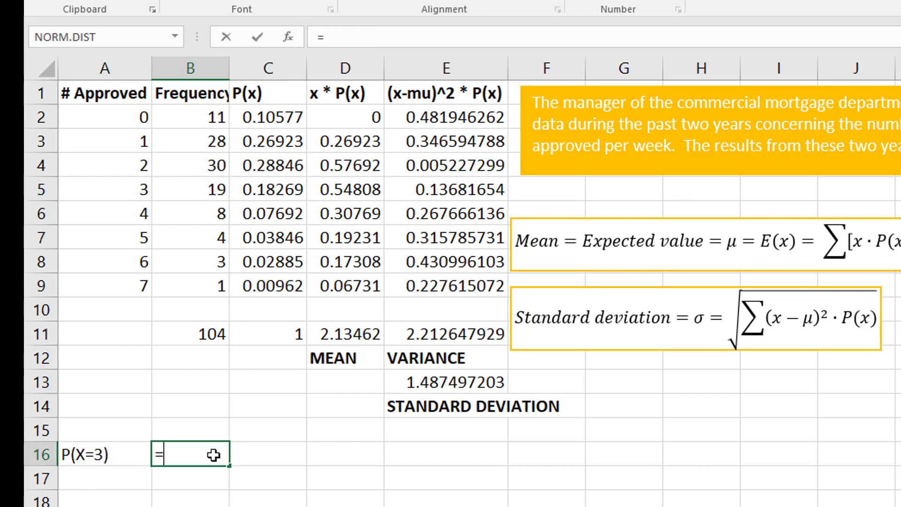
{"action": "left_click", "coordinate": [288, 190]}
{"action": "key", "text": "Return"}
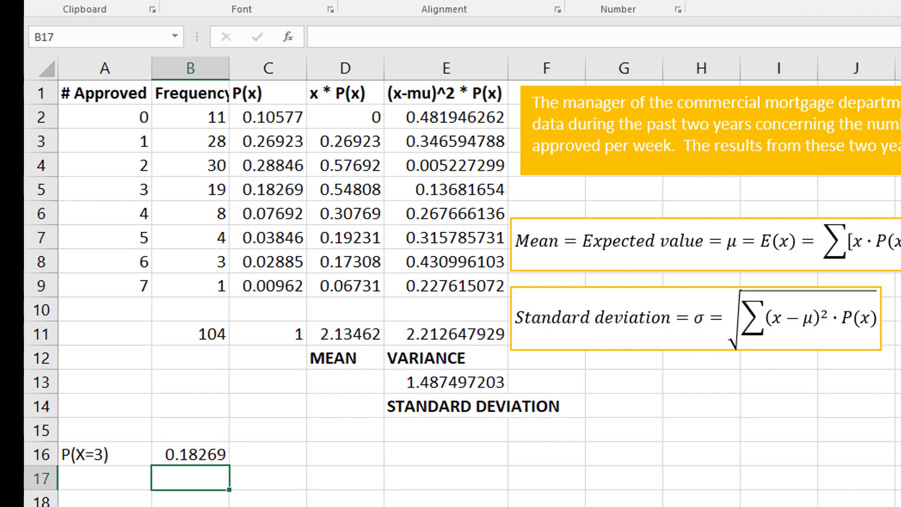
{"action": "left_click", "coordinate": [108, 484]}
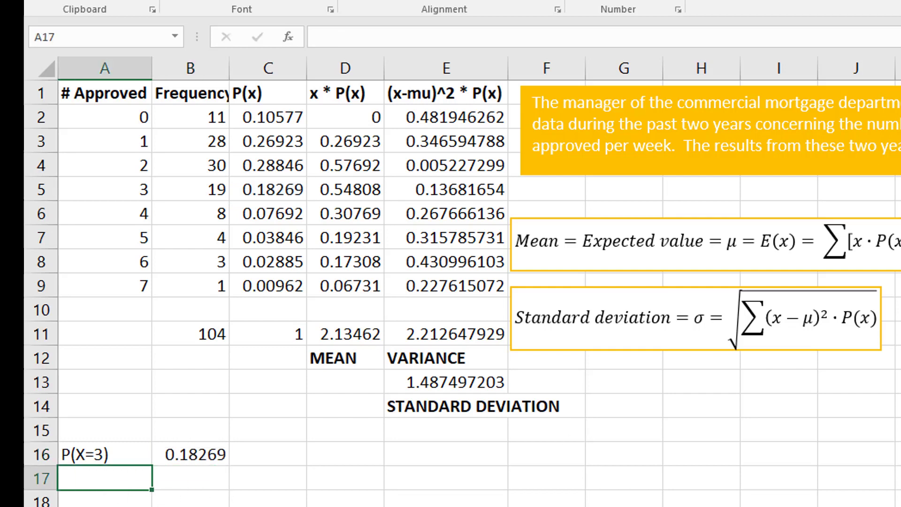
Label A17 'P(X<3)' and enter =SUM(C2:C4) in B17, giving 0.66346
{"action": "type", "text": "P(X"}
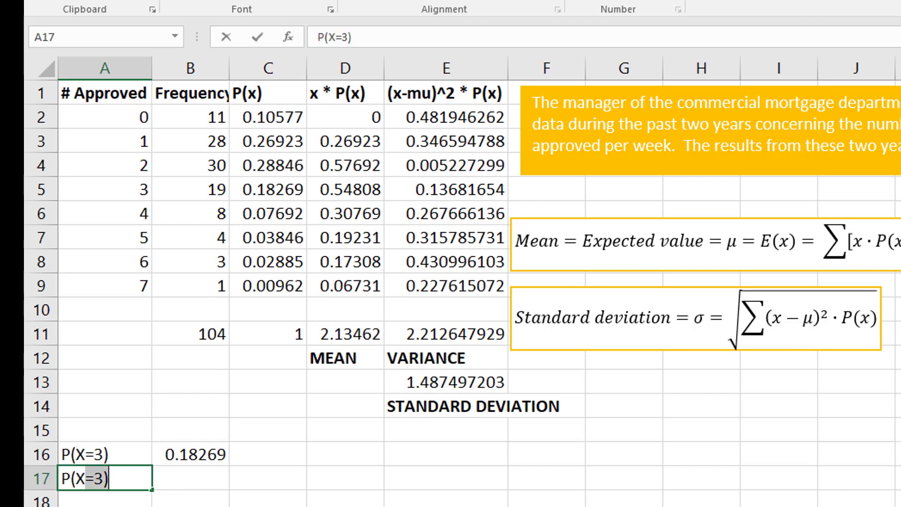
{"action": "type", "text": "<3)"}
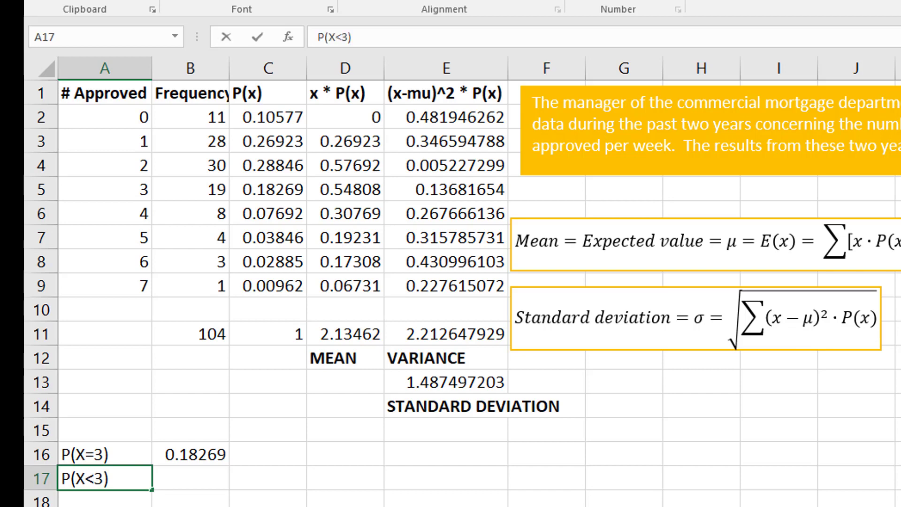
{"action": "left_click", "coordinate": [196, 484]}
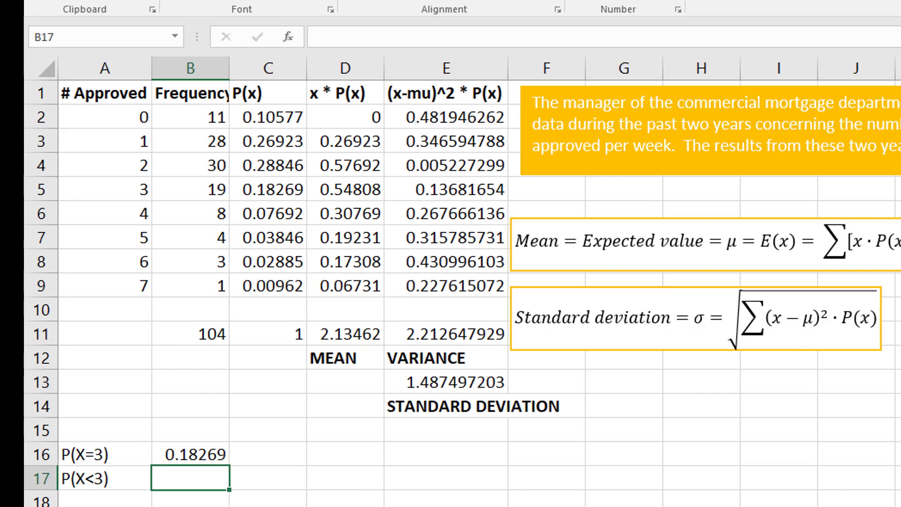
{"action": "type", "text": "=sum("}
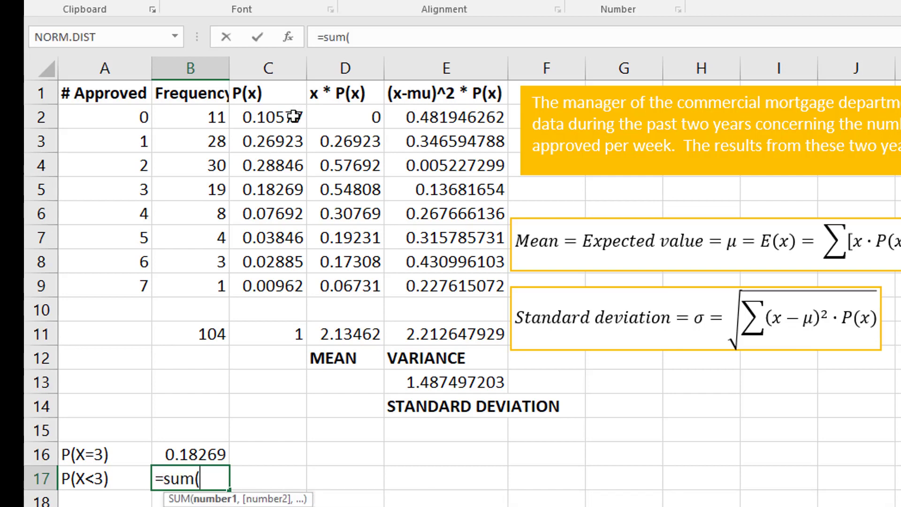
{"action": "left_click_drag", "start_coordinate": [294, 116], "coordinate": [295, 167]}
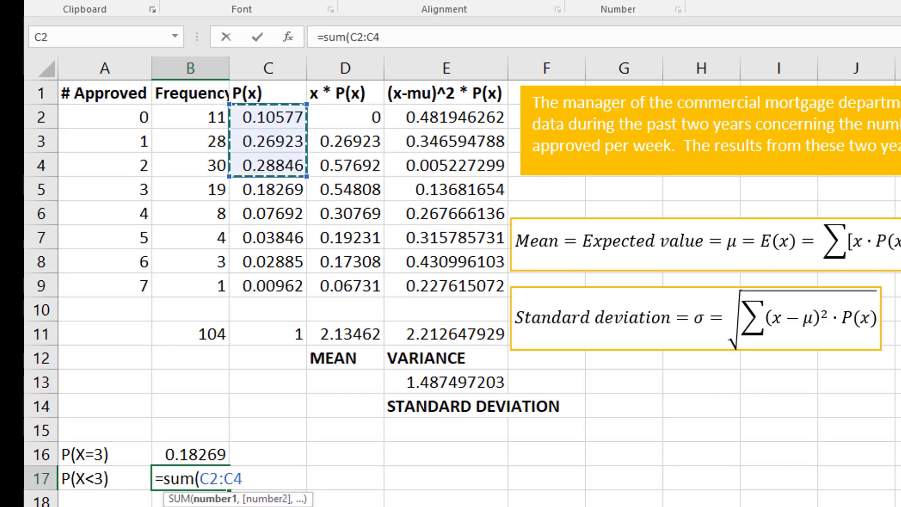
{"action": "type", "text": ")"}
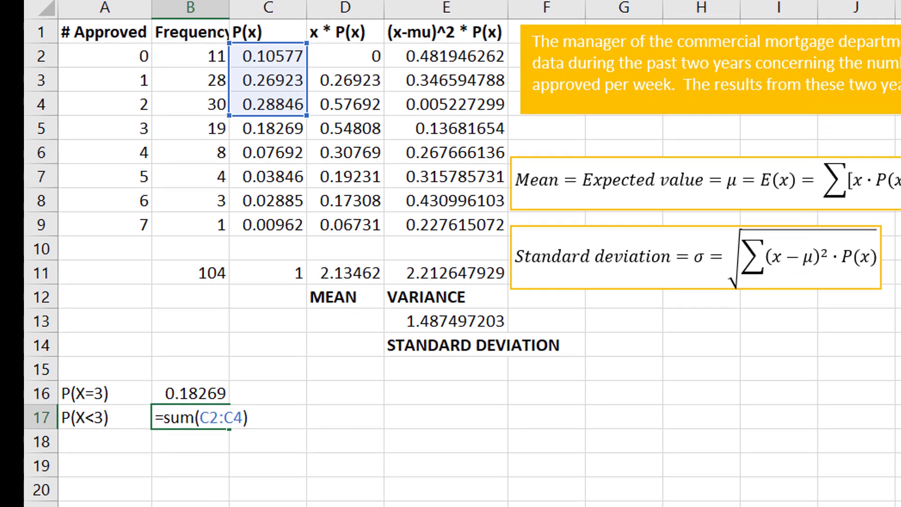
{"action": "key", "text": "Return"}
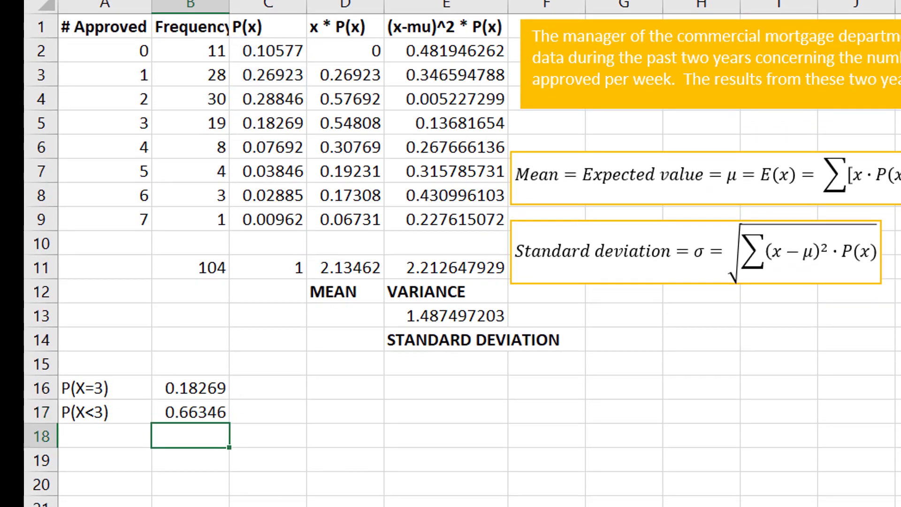
Label A18 'P(3<=X<=5)' and start a =SUM(C5:C7 formula beside it in B18
{"action": "left_click", "coordinate": [75, 432]}
{"action": "type", "text": "P"}
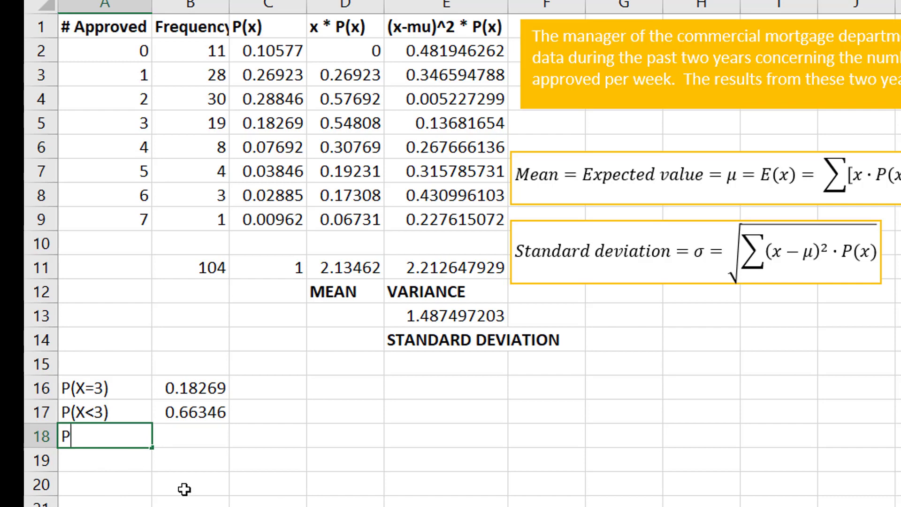
{"action": "type", "text": "(3<=X<"}
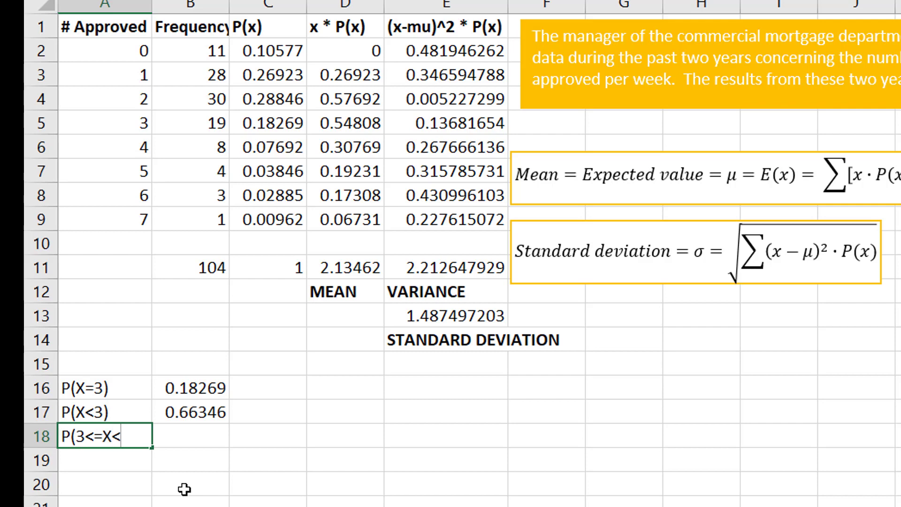
{"action": "type", "text": "=5)"}
{"action": "key", "text": "Return"}
{"action": "key", "text": "Up"}
{"action": "key", "text": "Right"}
{"action": "type", "text": "=SUM("}
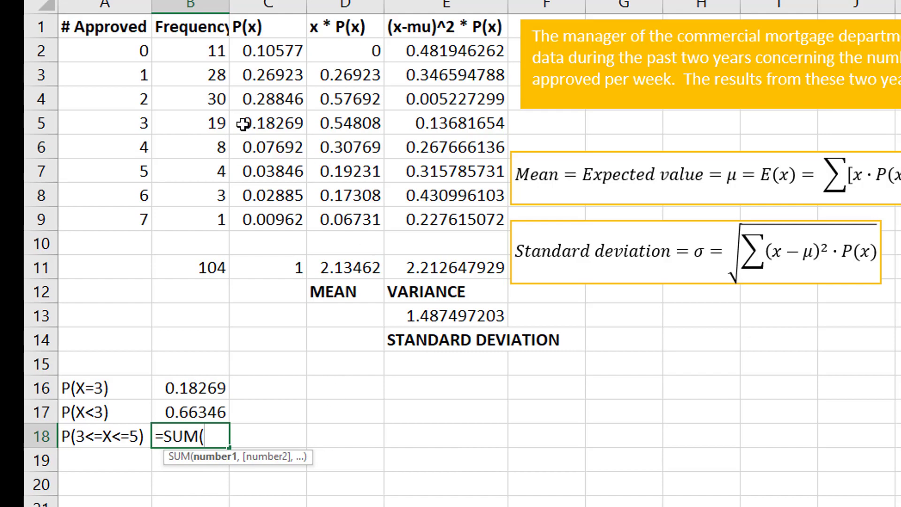
{"action": "left_click_drag", "start_coordinate": [240, 125], "coordinate": [256, 172]}
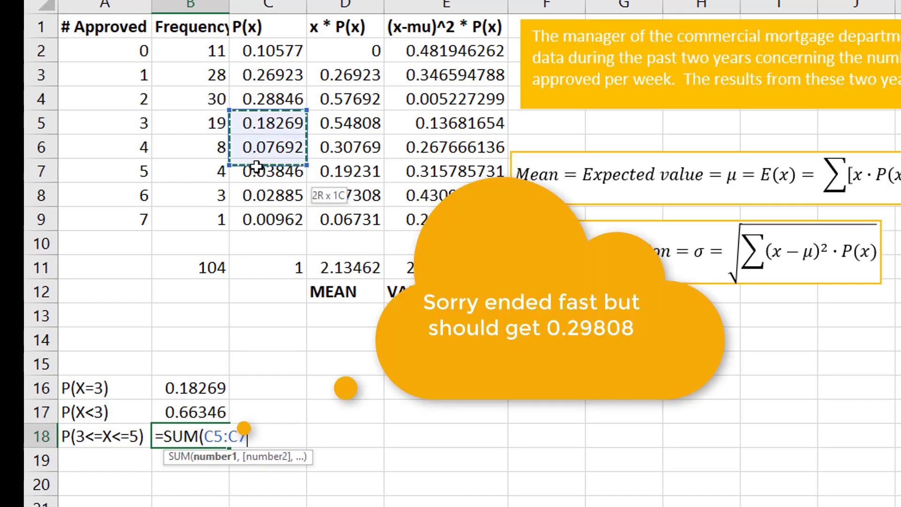